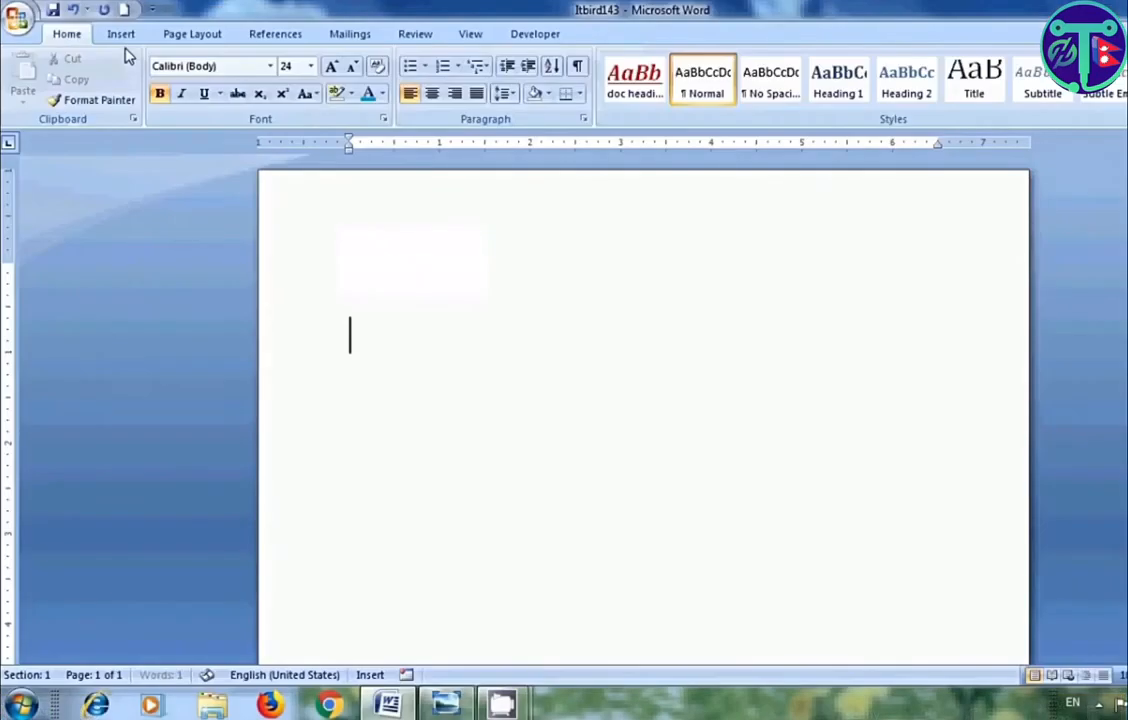
Insert a 3-D Clustered Column chart into the document below the Itbird143 heading.
left_click(124, 36)
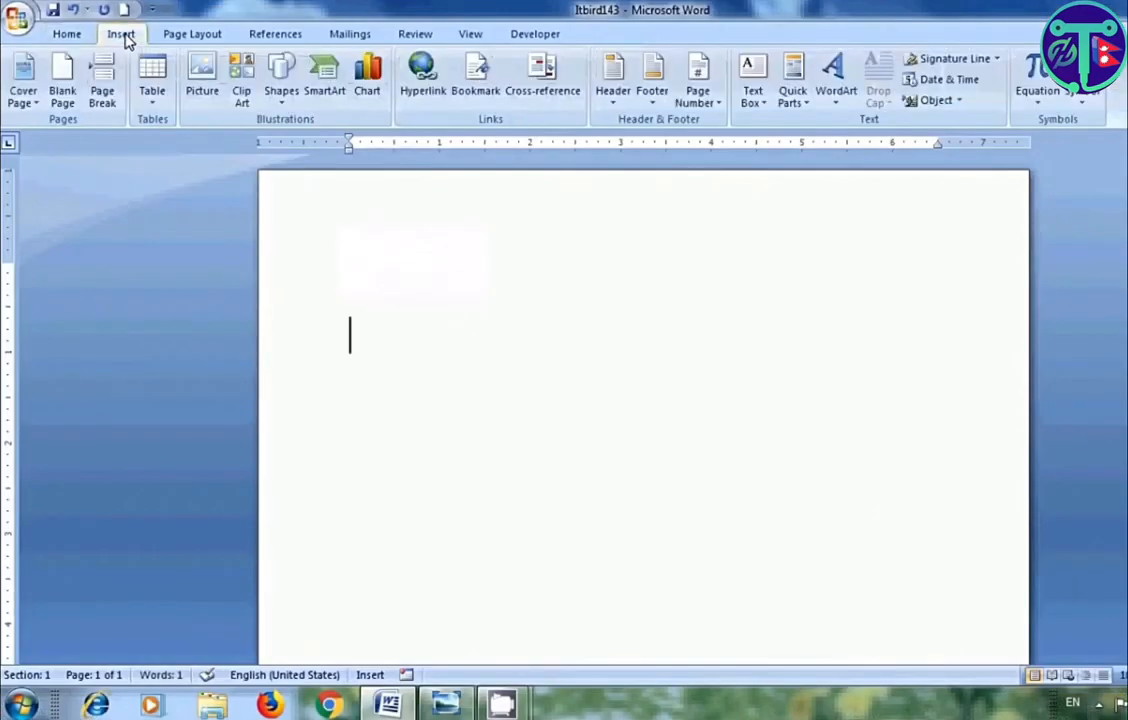
left_click(368, 85)
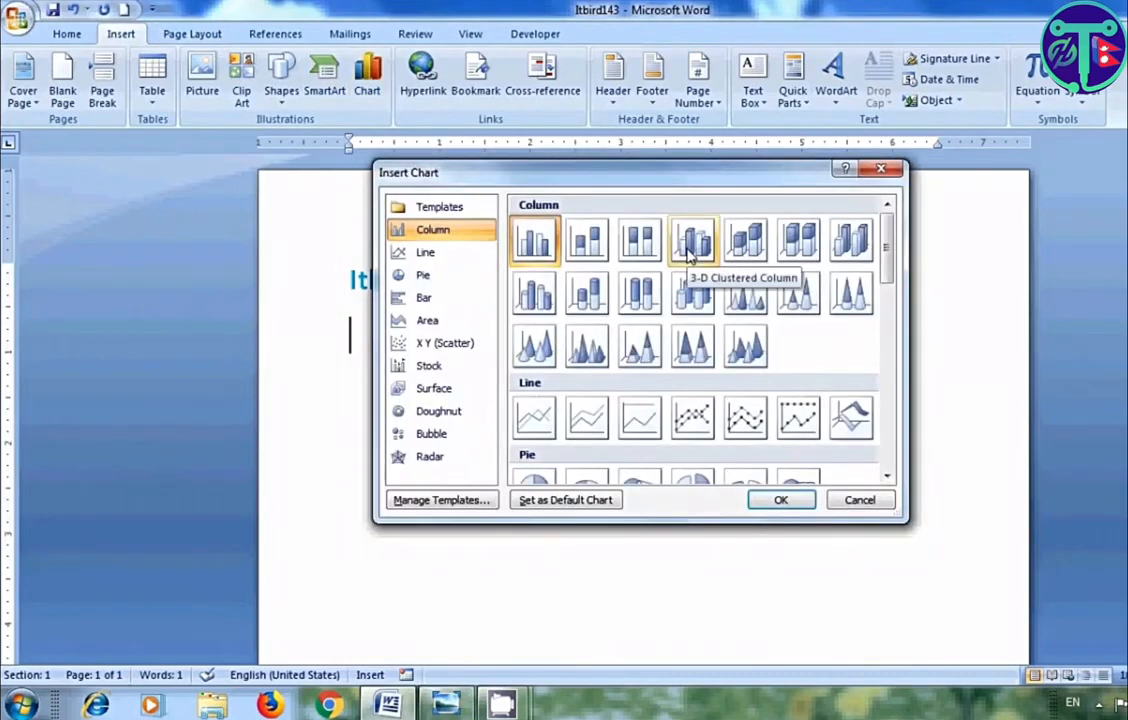
left_click(690, 245)
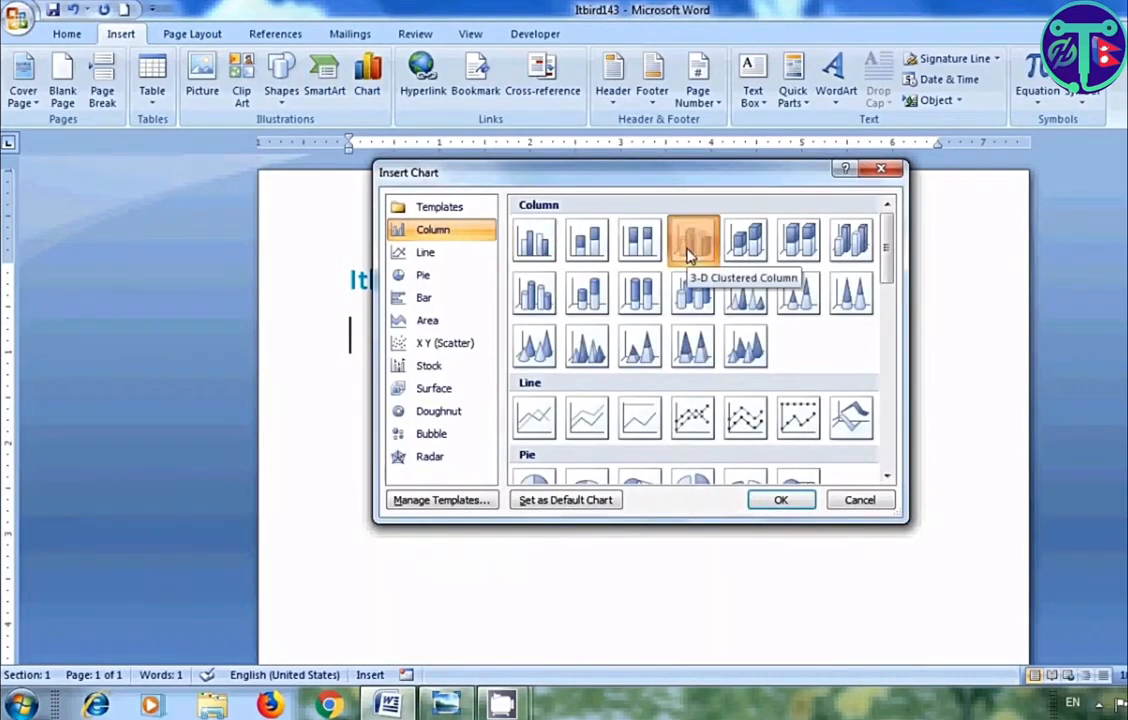
left_click(808, 505)
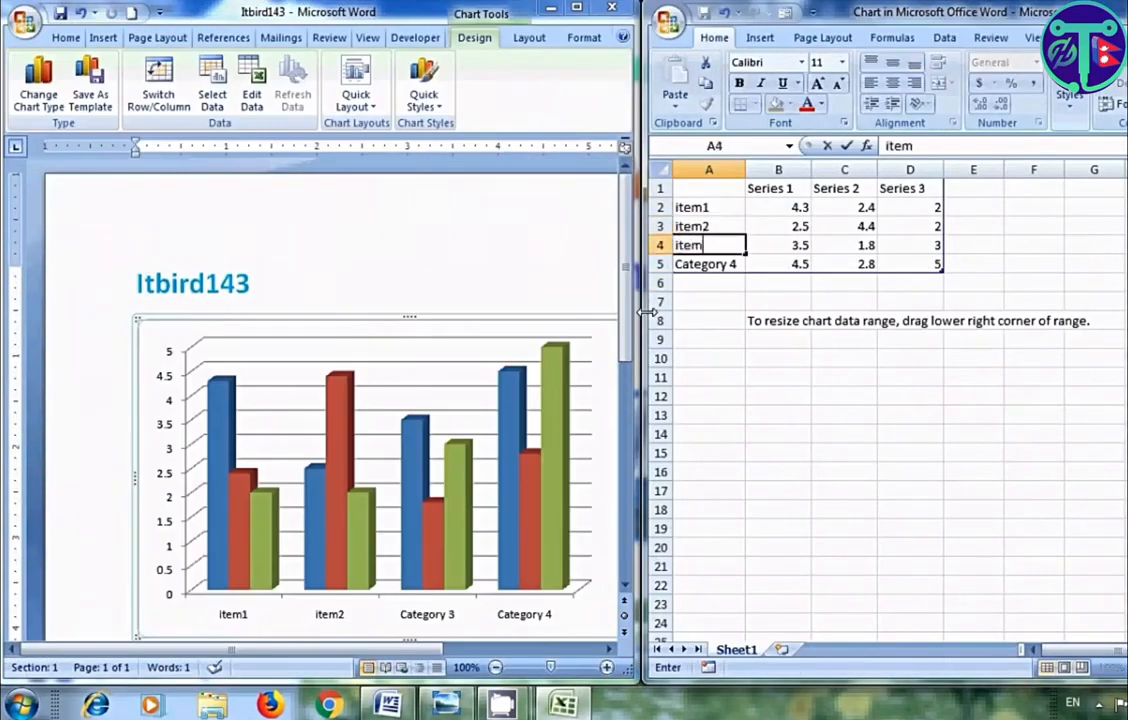
Label the chart's data categories item3, item4, item5 and item6 and adjust the lower end of the chart data range.
type("3")
key("Return")
type("item4")
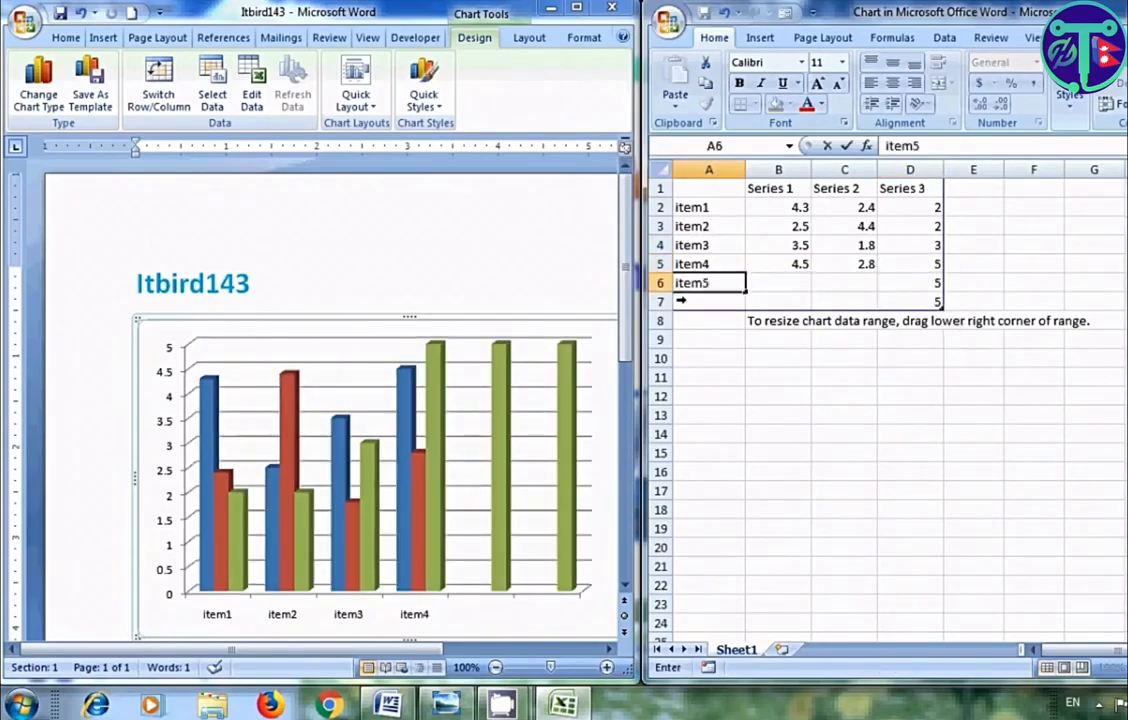
key("Return")
type("item6")
key("Tab")
left_click_drag(942, 311, 942, 254)
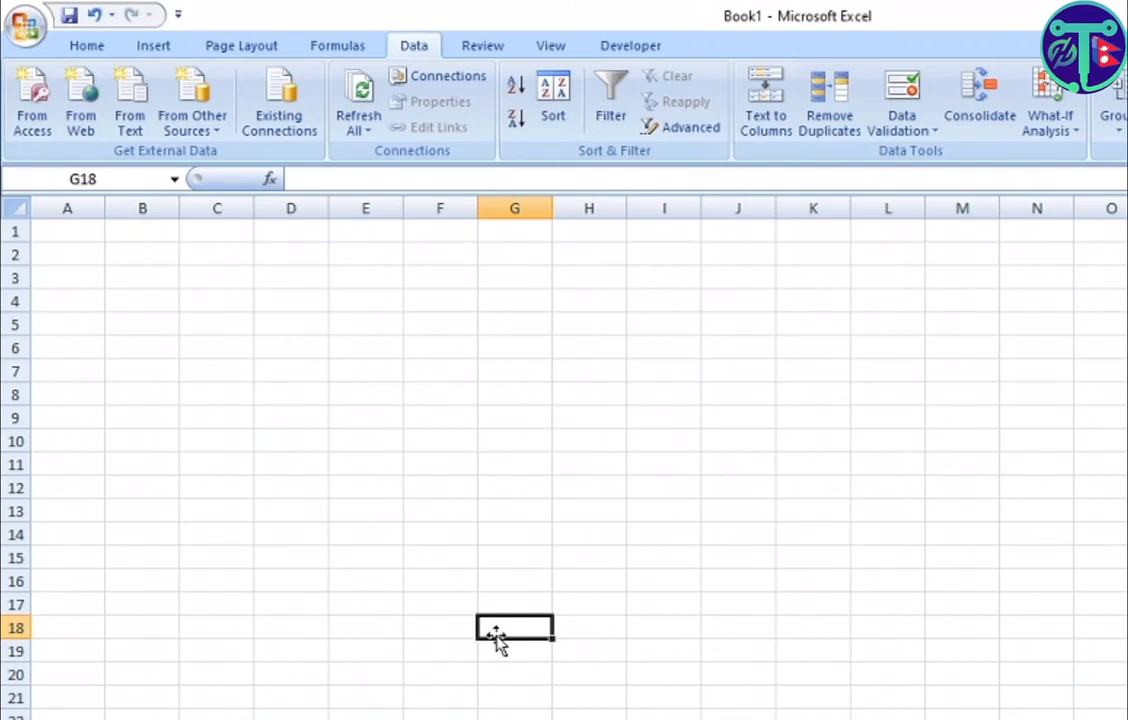
Switch to the blank Excel workbook and enter the row labels class 5, class 6 and class 7 in cells E6 to E8.
left_click(168, 48)
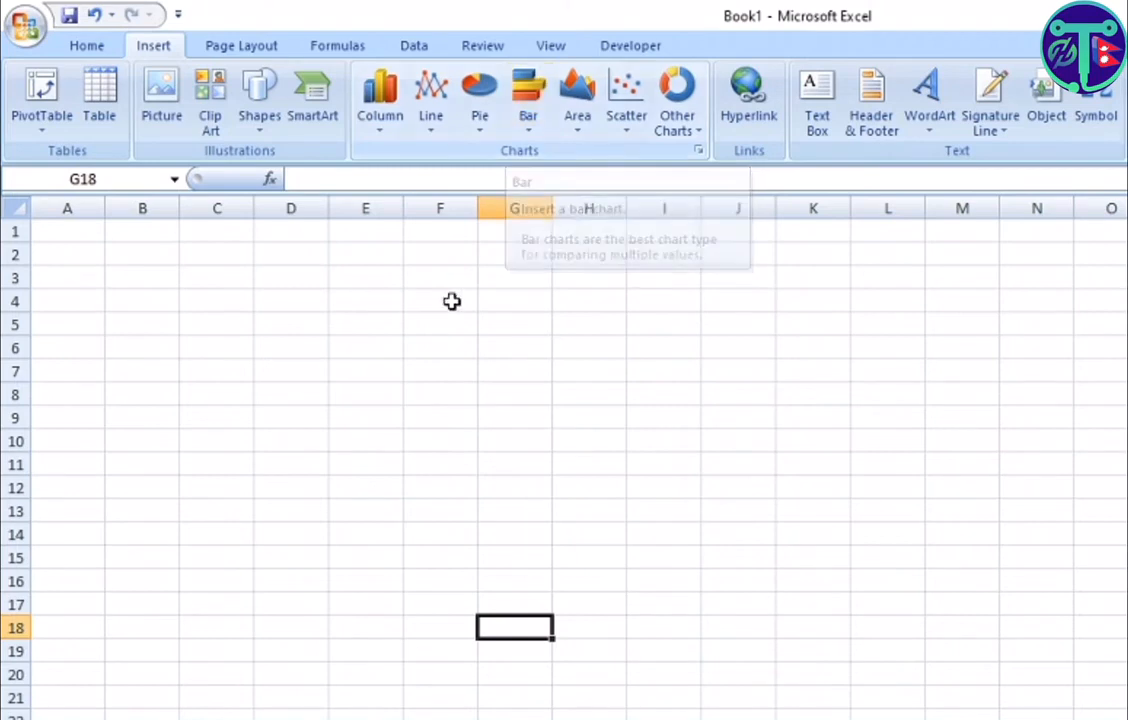
left_click(366, 325)
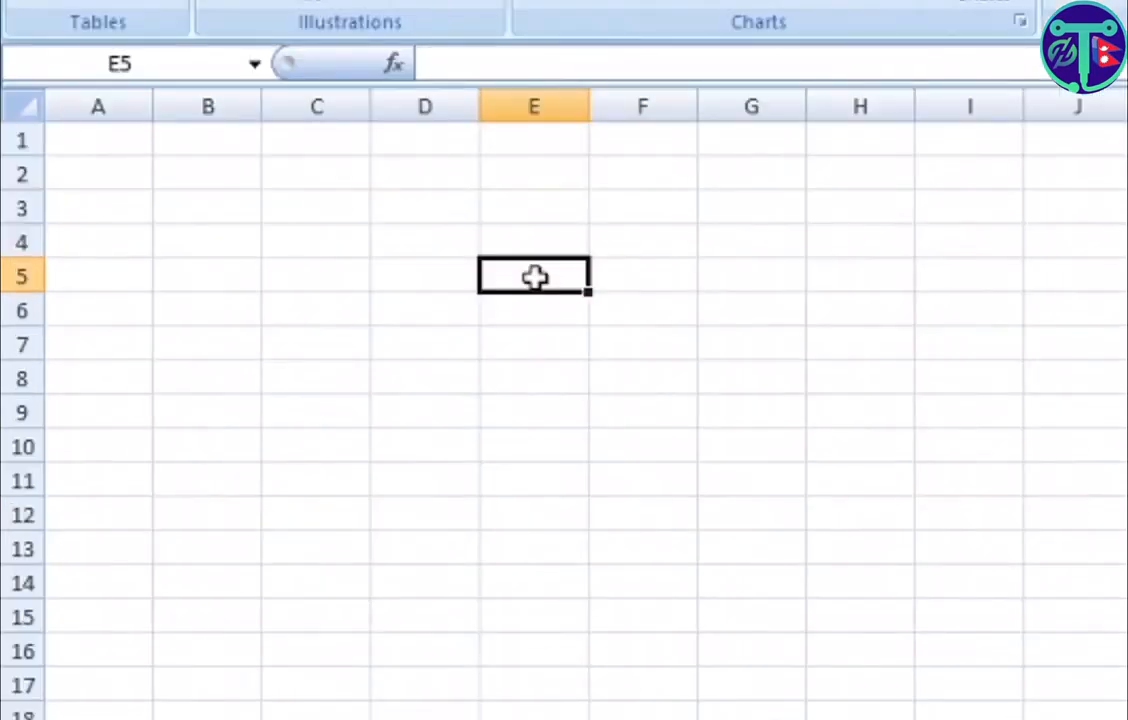
key("Return")
type("class")
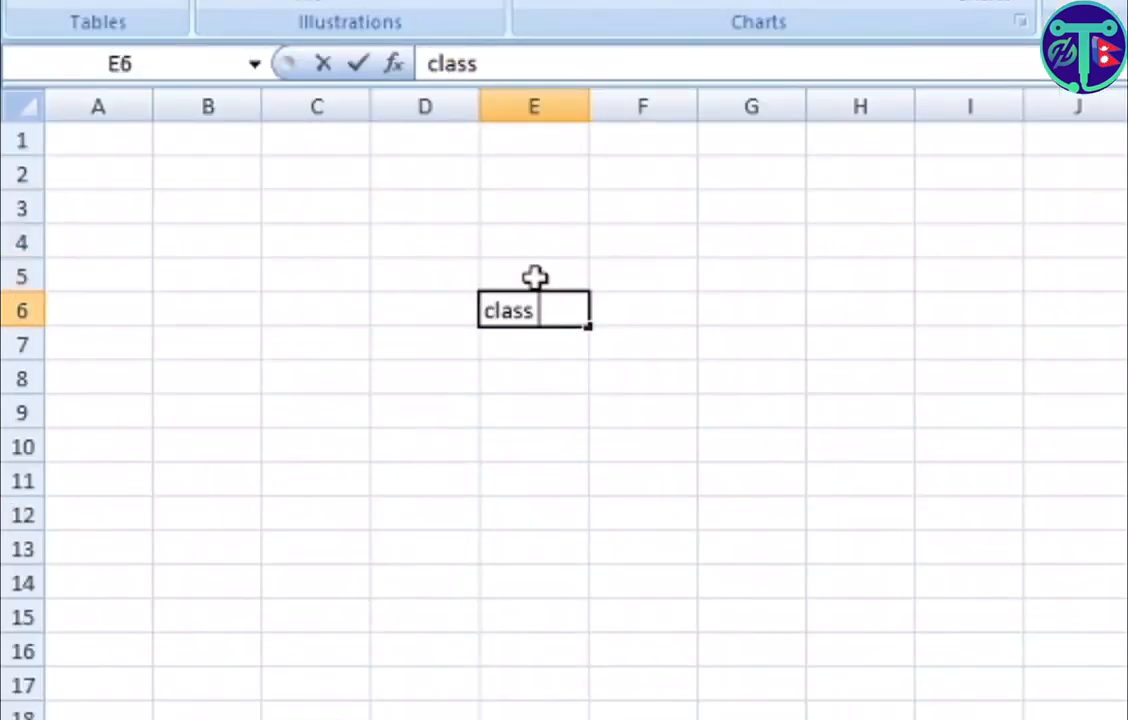
type(" 5")
key("Return")
type("cll")
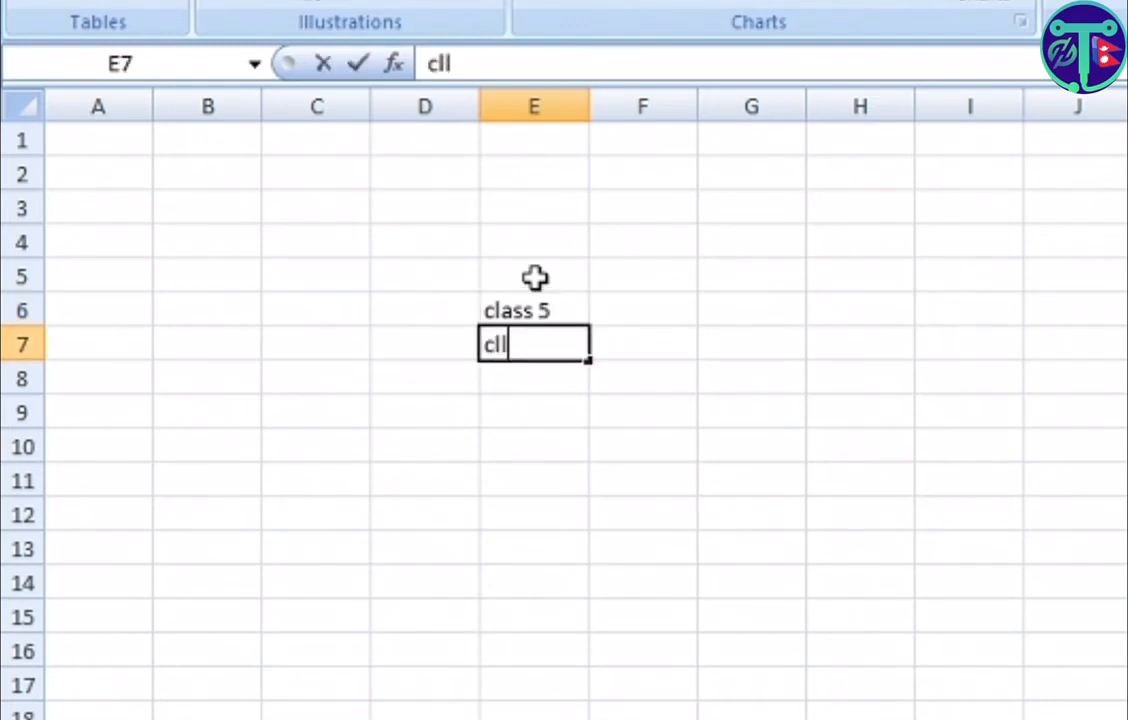
key("BackSpace")
type("ass 6")
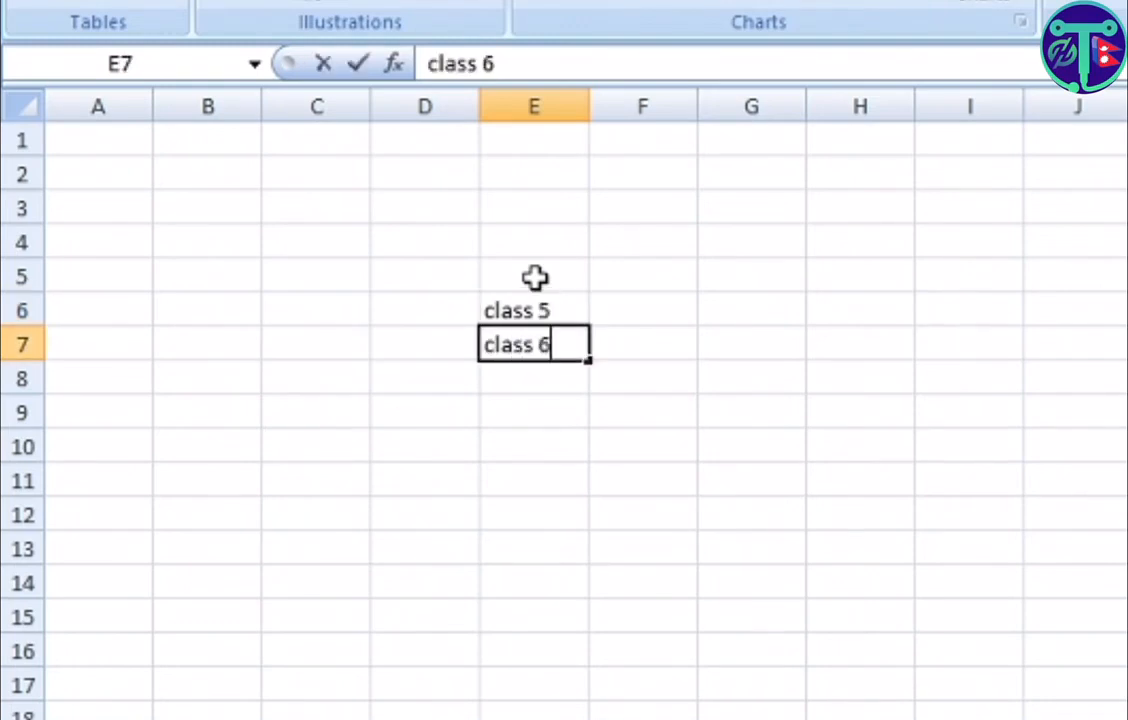
key("Return")
type("class 7")
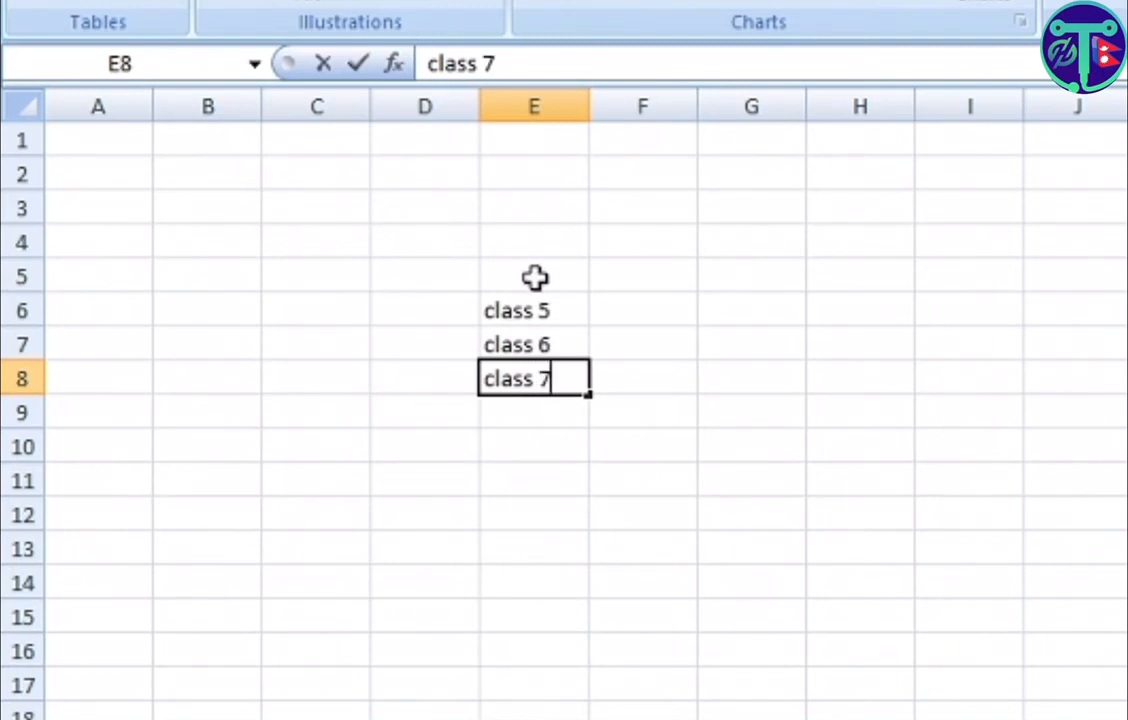
Continue the row labels with class 8, class 9 and class 10 in cells E9 to E11.
key("Return")
type("cllas")
key("BackSpace")
key("BackSpace")
key("BackSpace")
type("ass ")
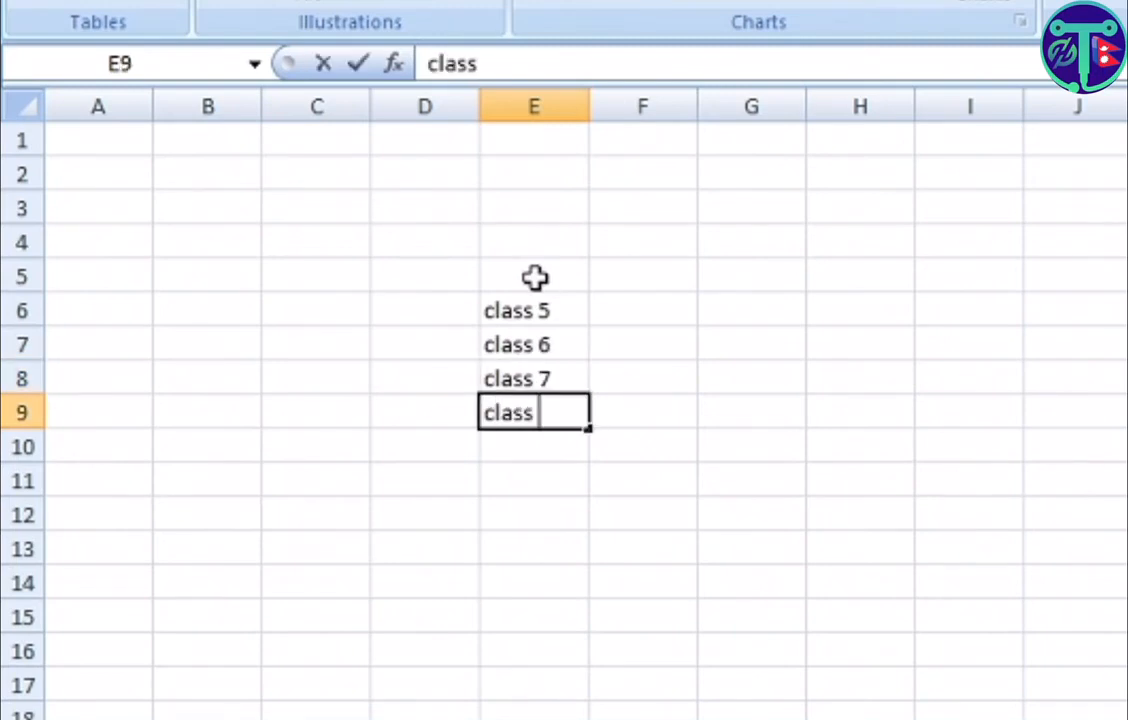
type("8")
key("Return")
type("cll")
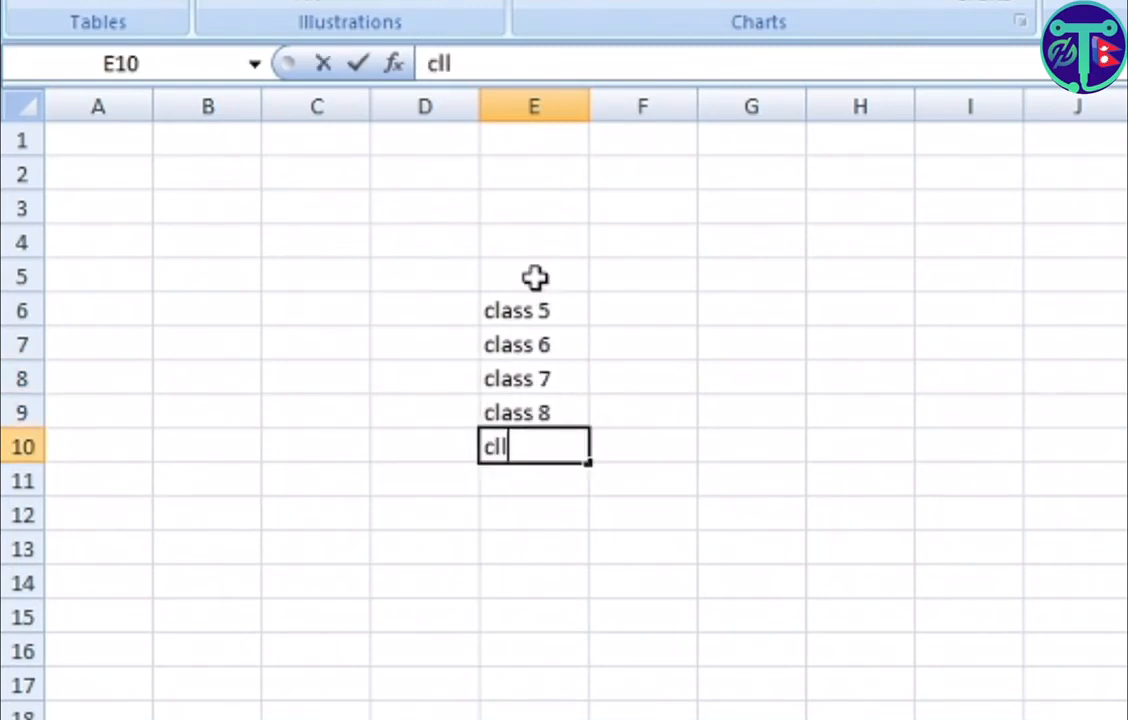
key("BackSpace")
type("ass 9")
key("Return")
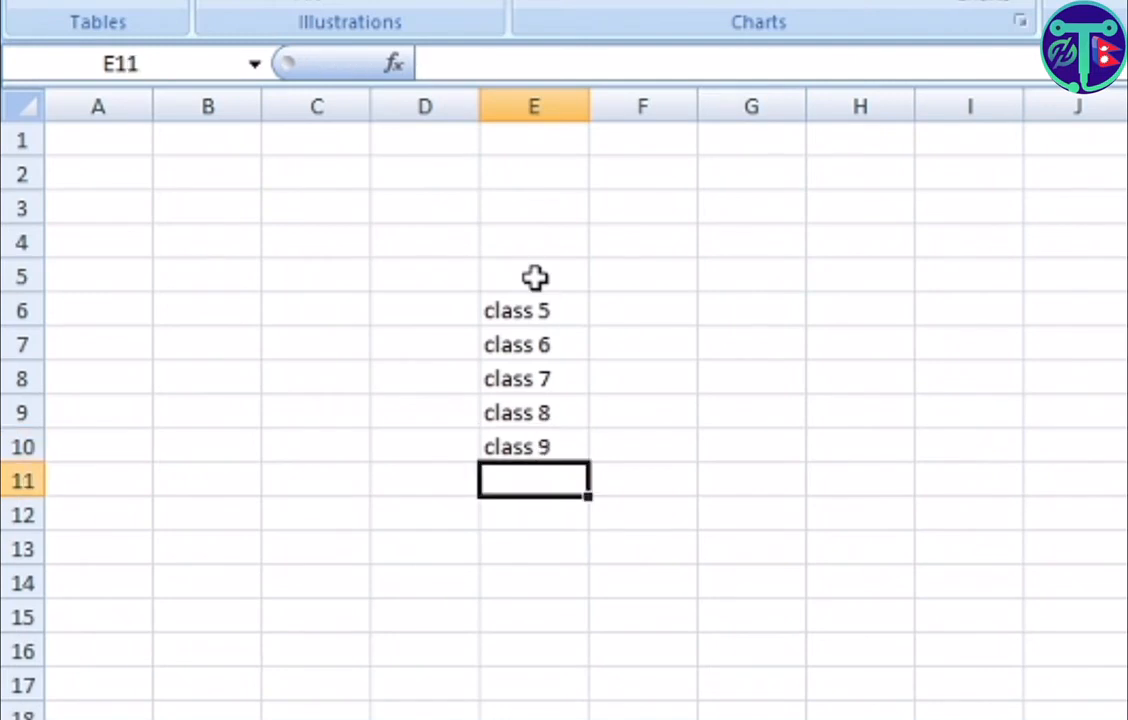
type("class 10")
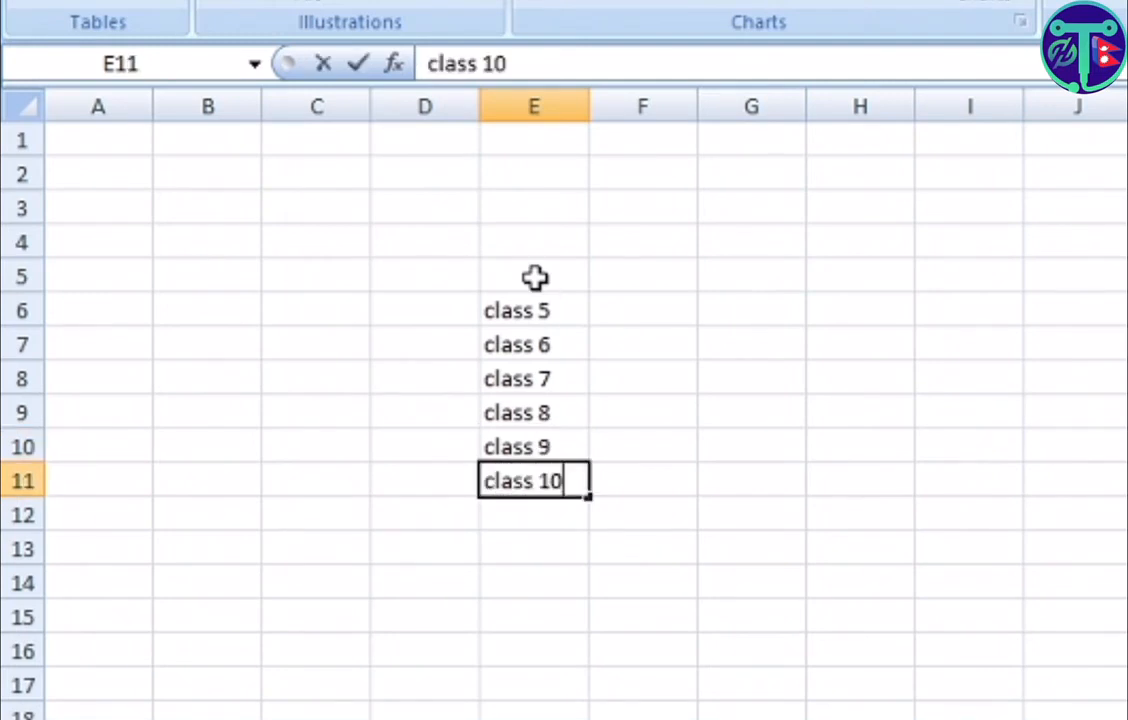
left_click(667, 509)
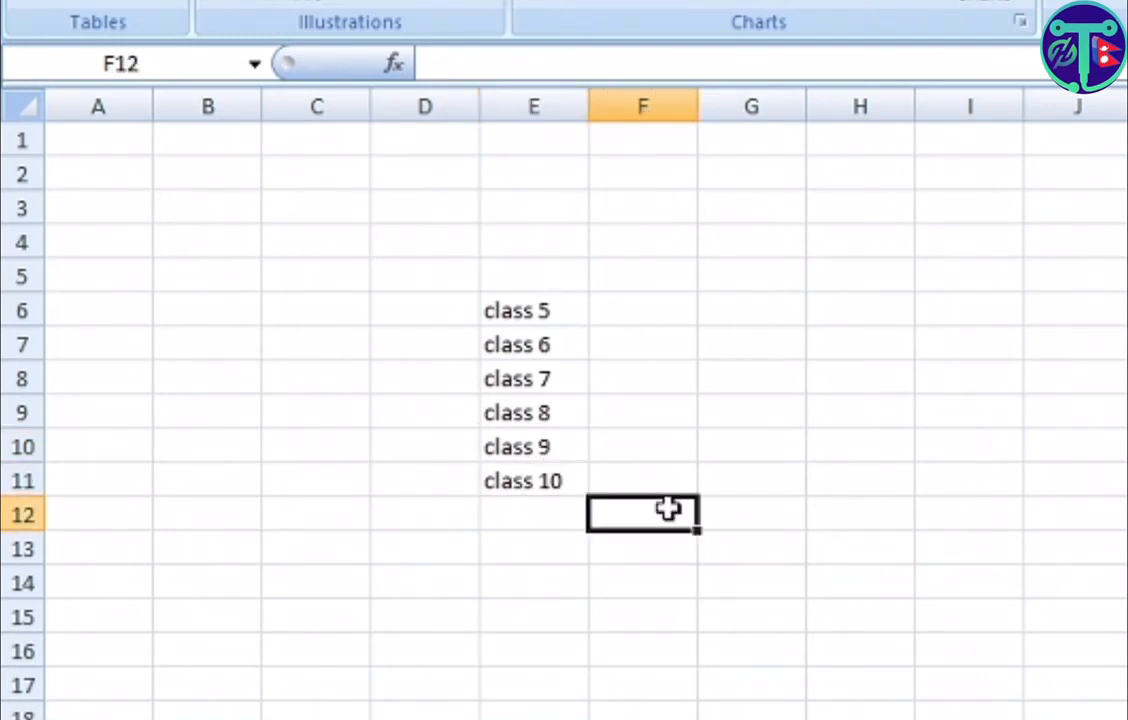
Enter the column heading Boys in cell F5, above and beside the class labels.
left_click(643, 275)
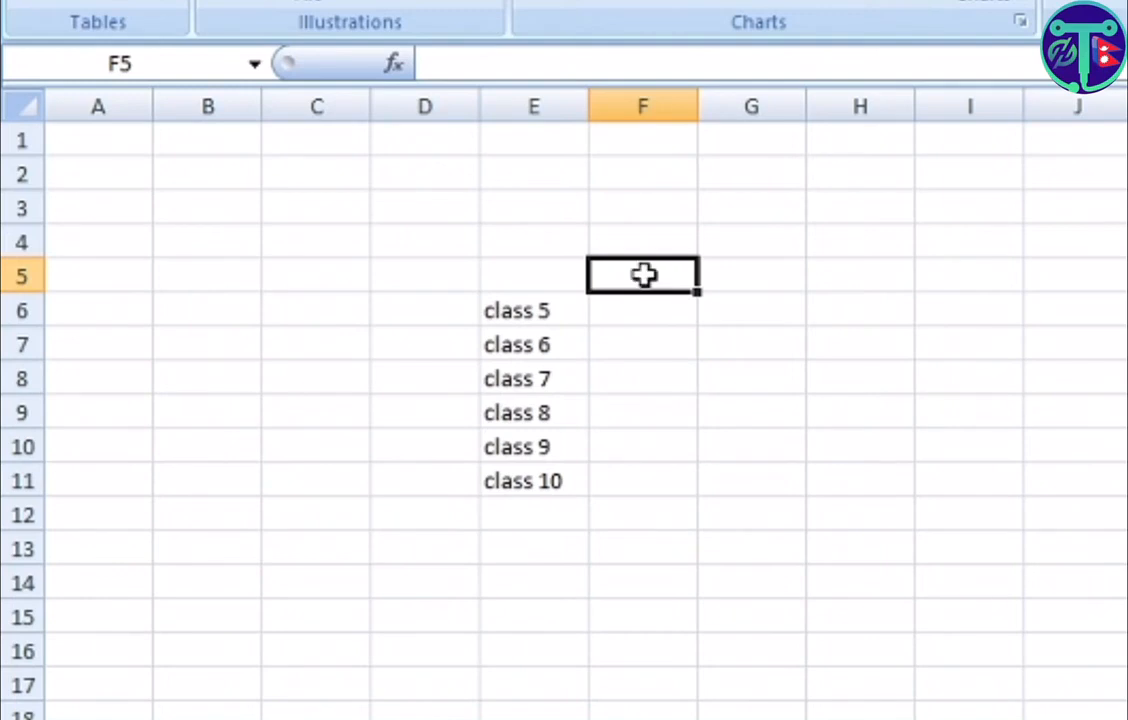
type("Bou")
key("BackSpace")
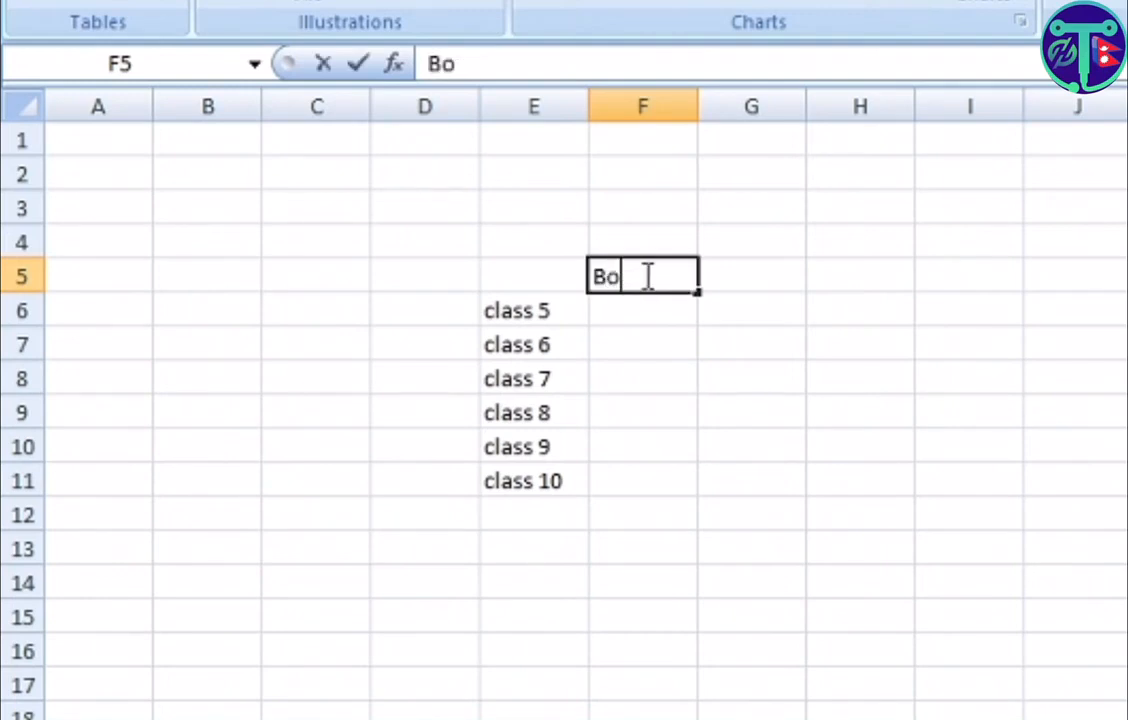
type("ys")
key("Tab")
Enter the column headings Girls in cell G5 and Total in cell H5.
type("F")
key("BackSpace")
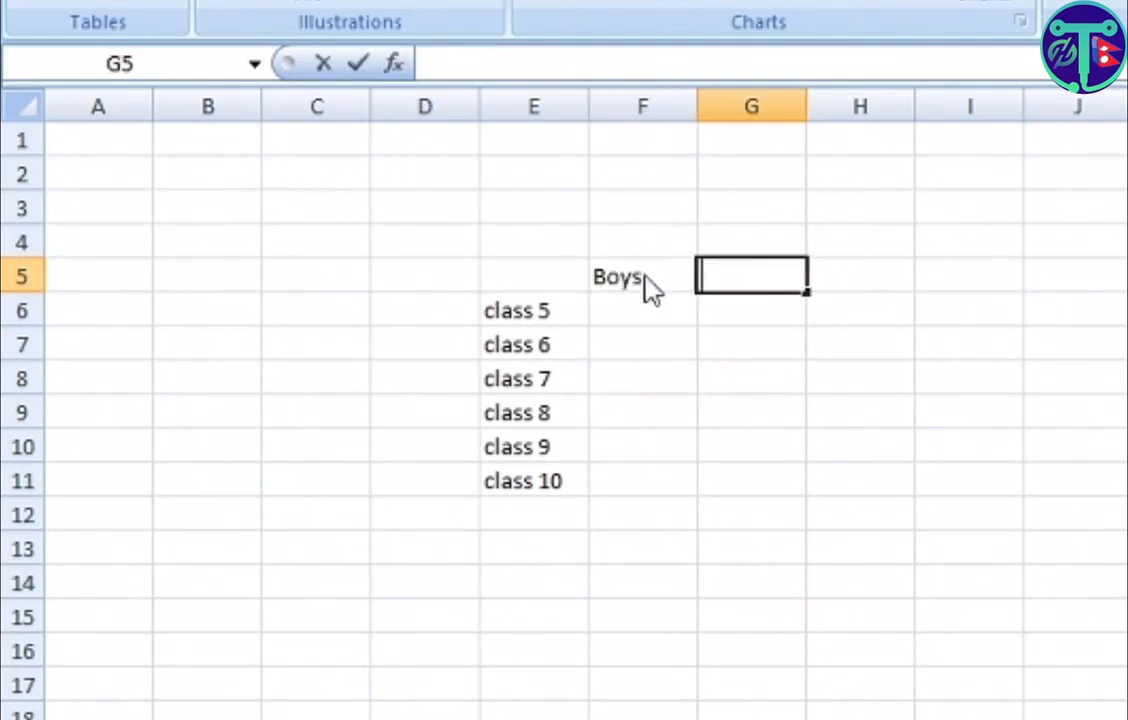
type("Gor")
key("BackSpace")
key("BackSpace")
type("ir")
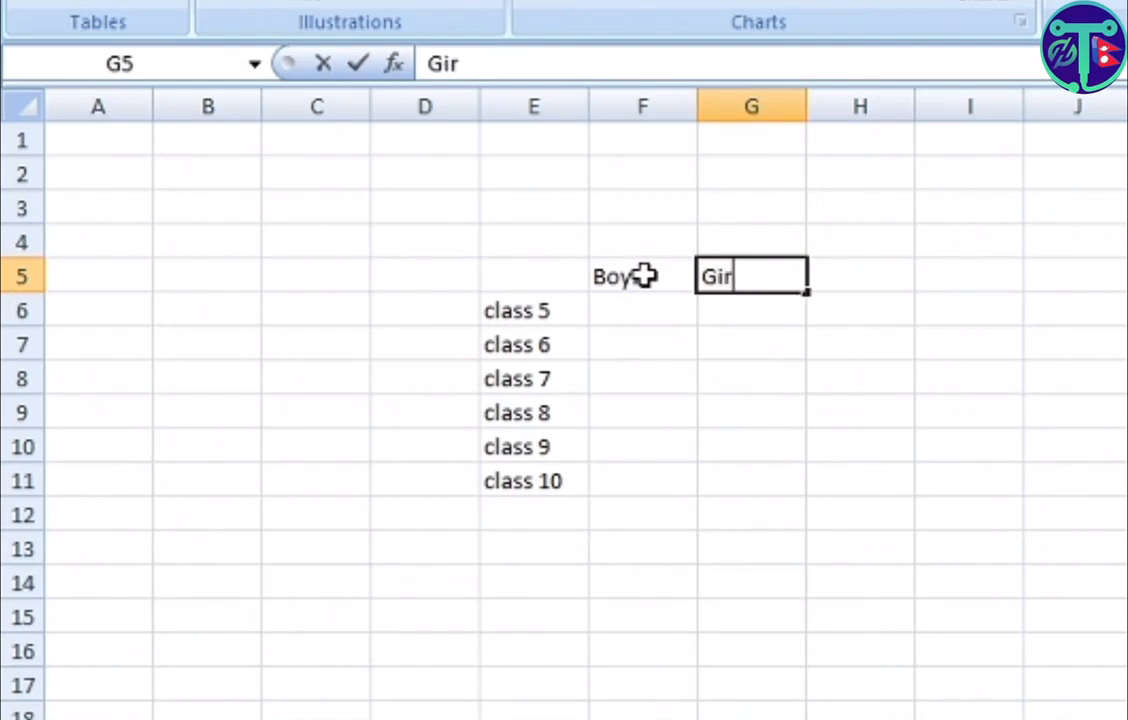
type("ls")
key("Tab")
type("Total")
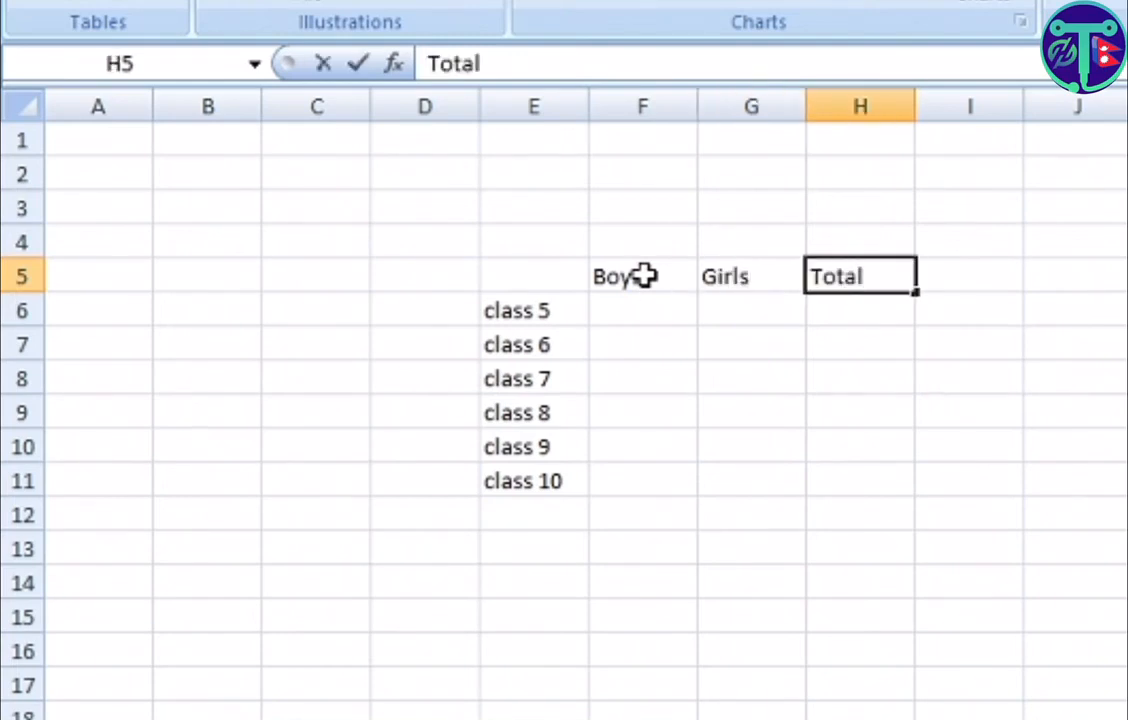
left_click(853, 450)
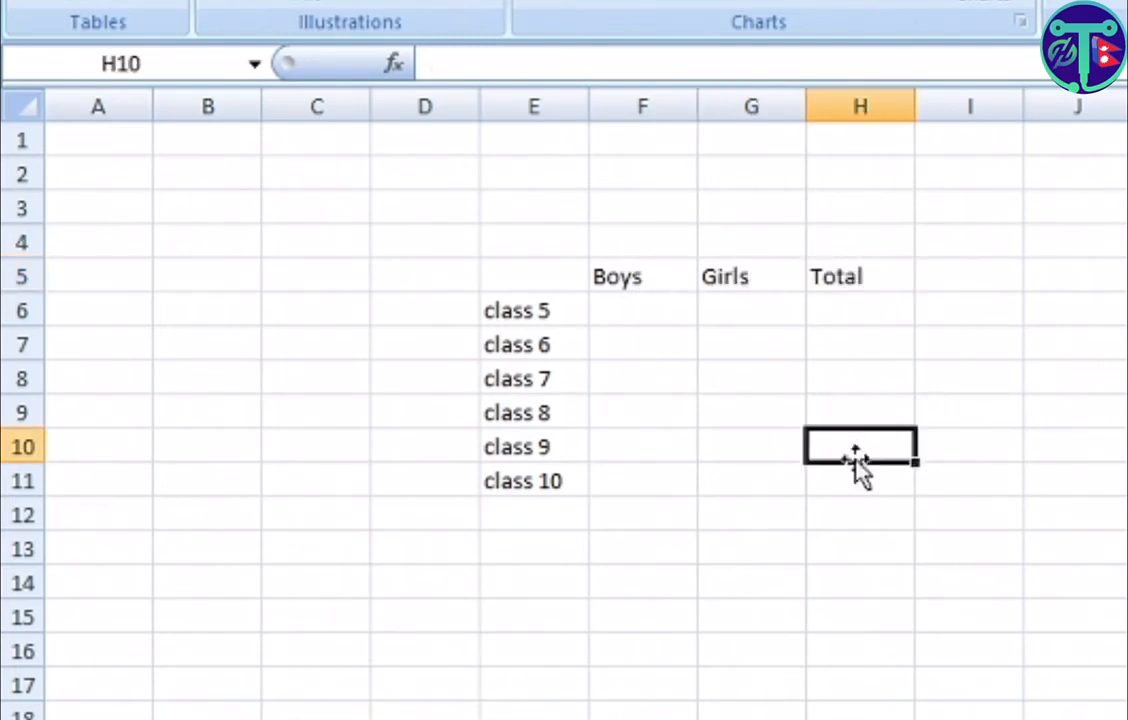
Fill in the class 5 row with 34 boys and 45 girls.
left_click(643, 315)
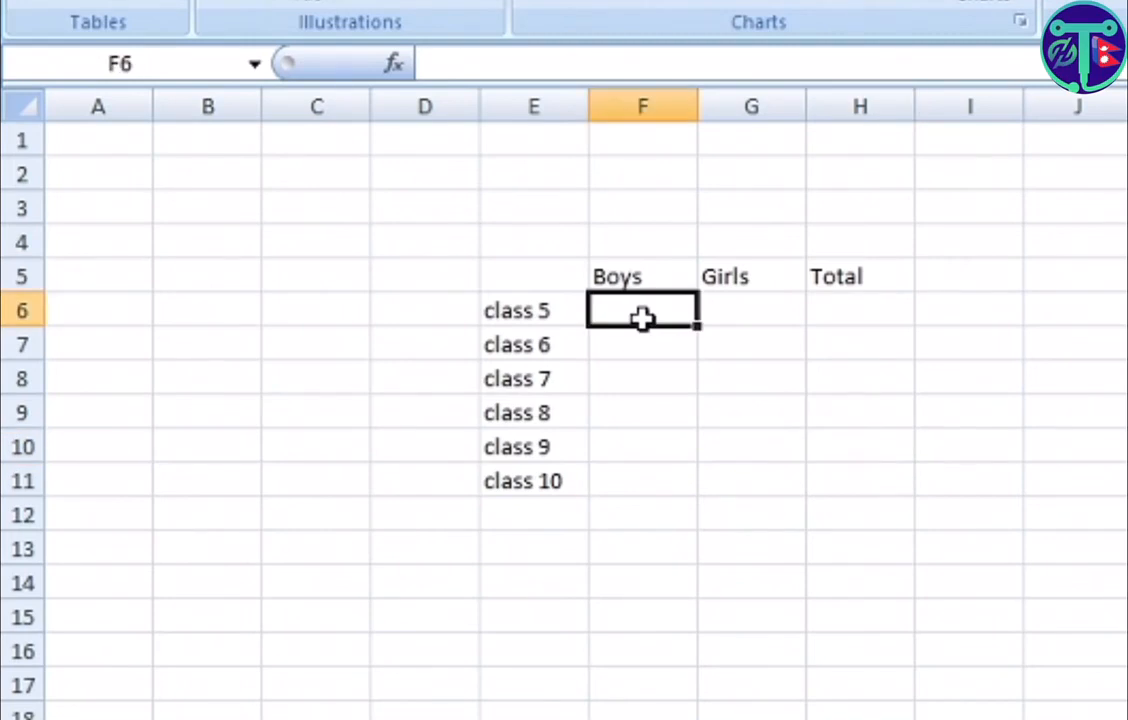
type("34")
key("Tab")
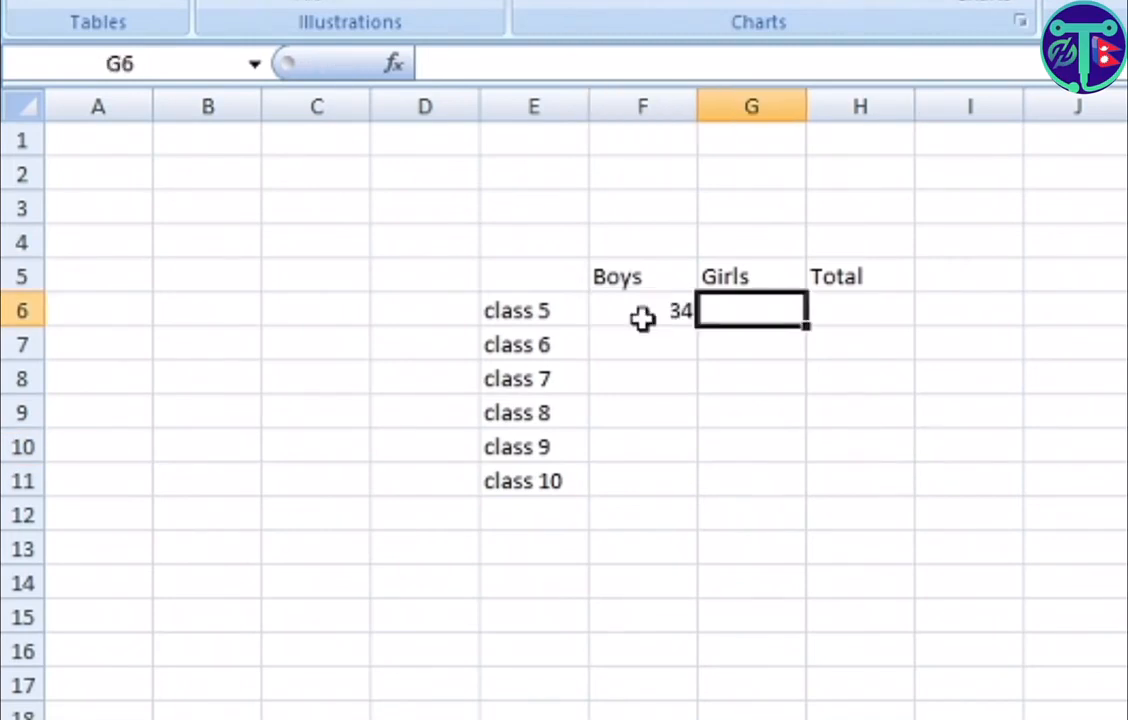
type("45")
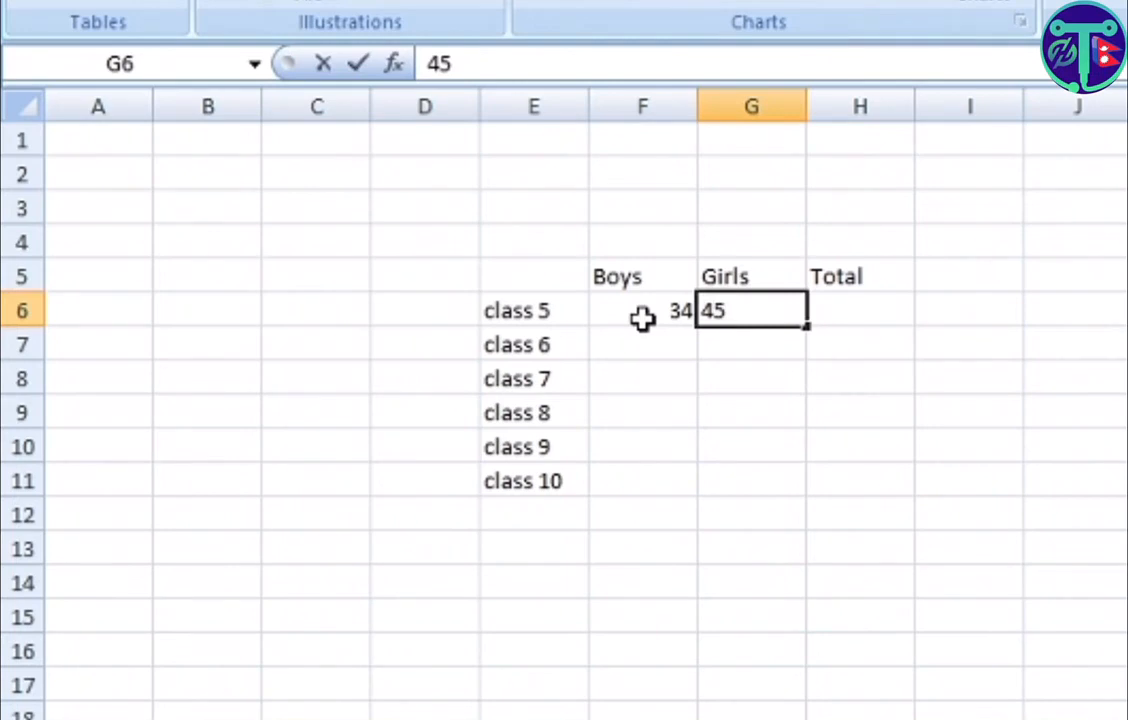
key("Return")
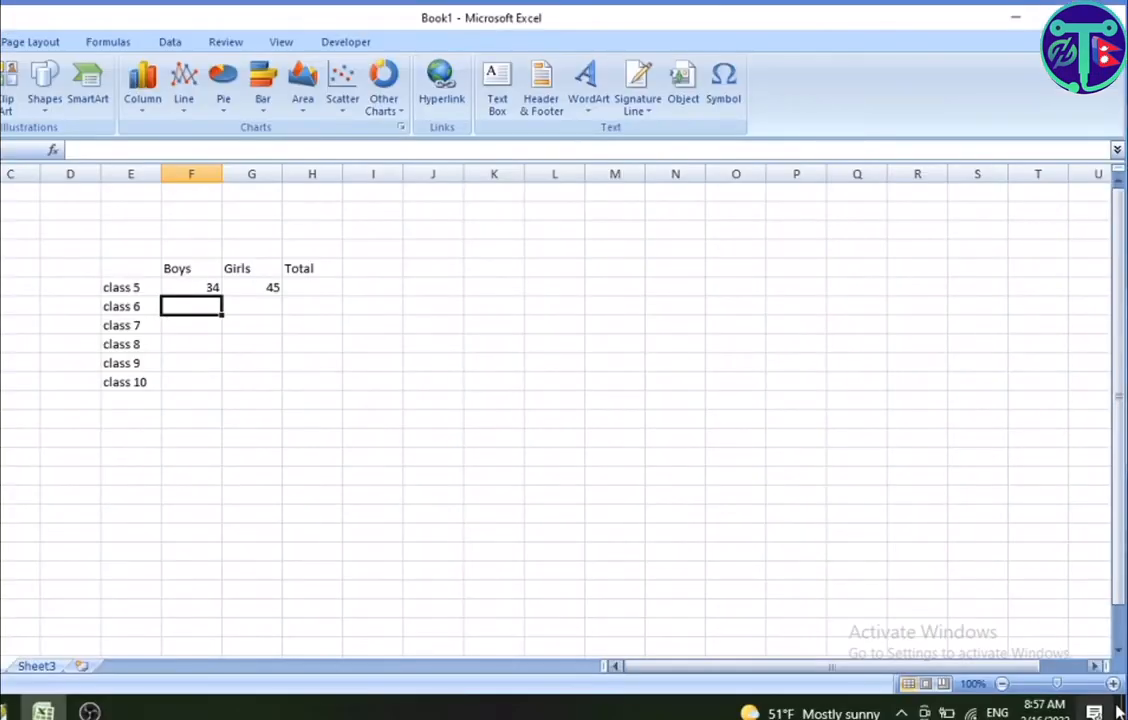
Fill in the class 6 row with 56 boys and 43 girls.
left_click(1118, 688)
left_click(1118, 688)
left_click(1118, 688)
left_click(1118, 688)
scroll(385, 456, "down", 1)
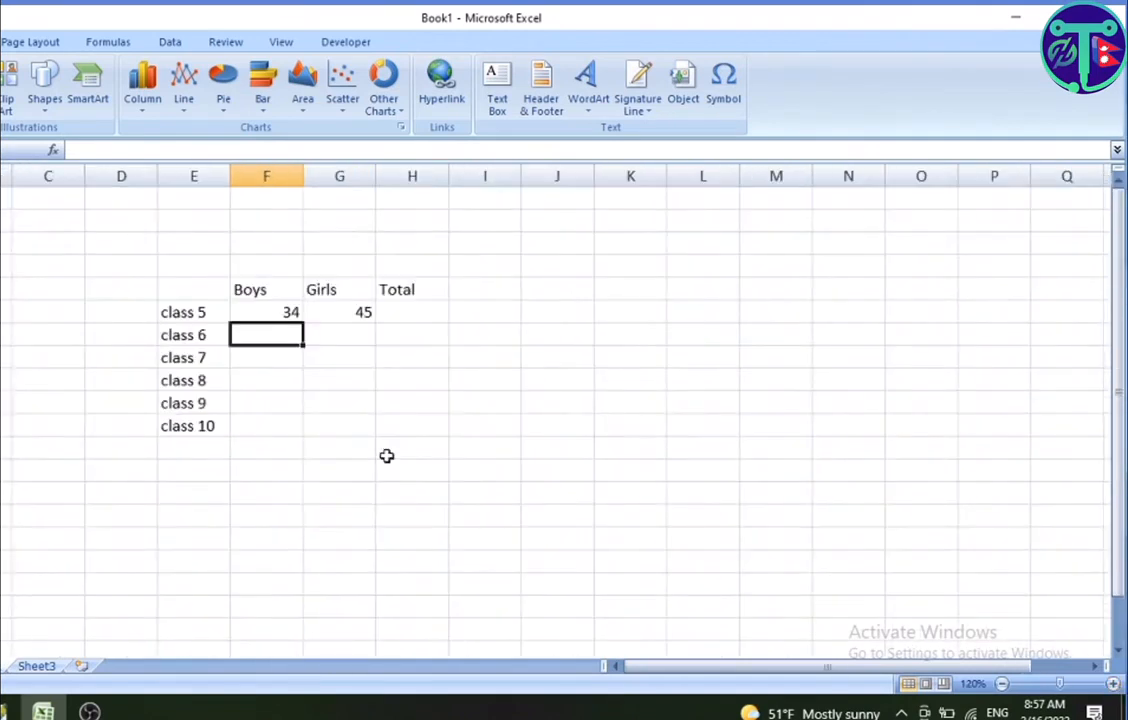
type("56")
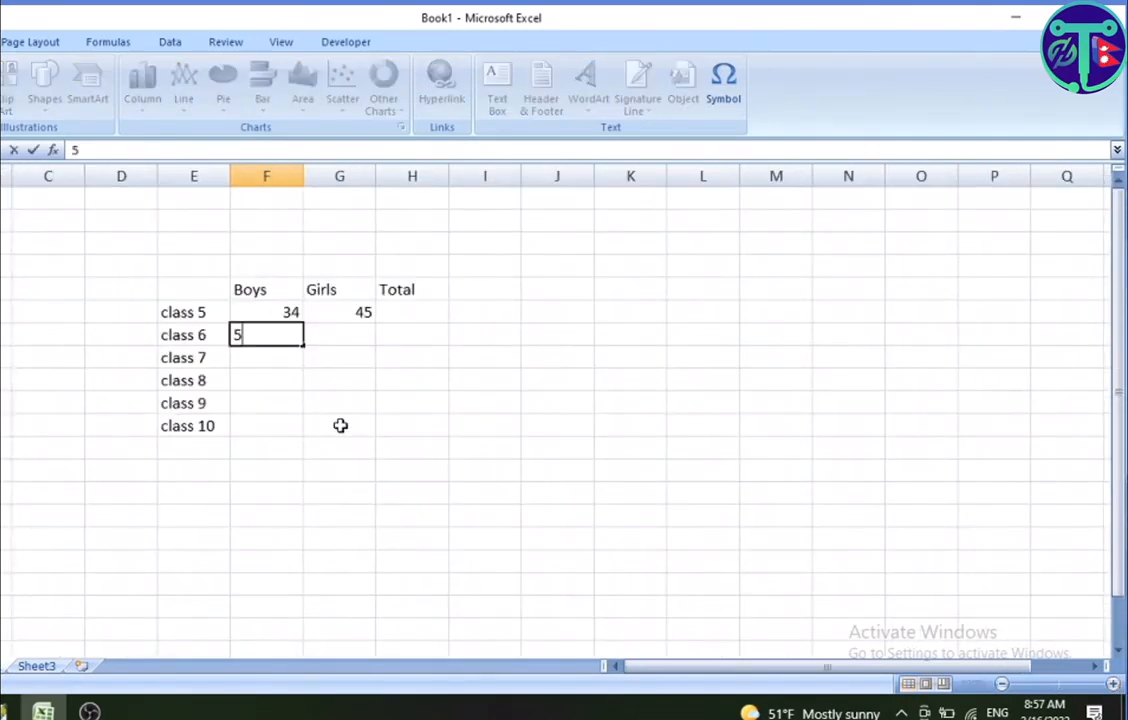
key("Tab")
type("43")
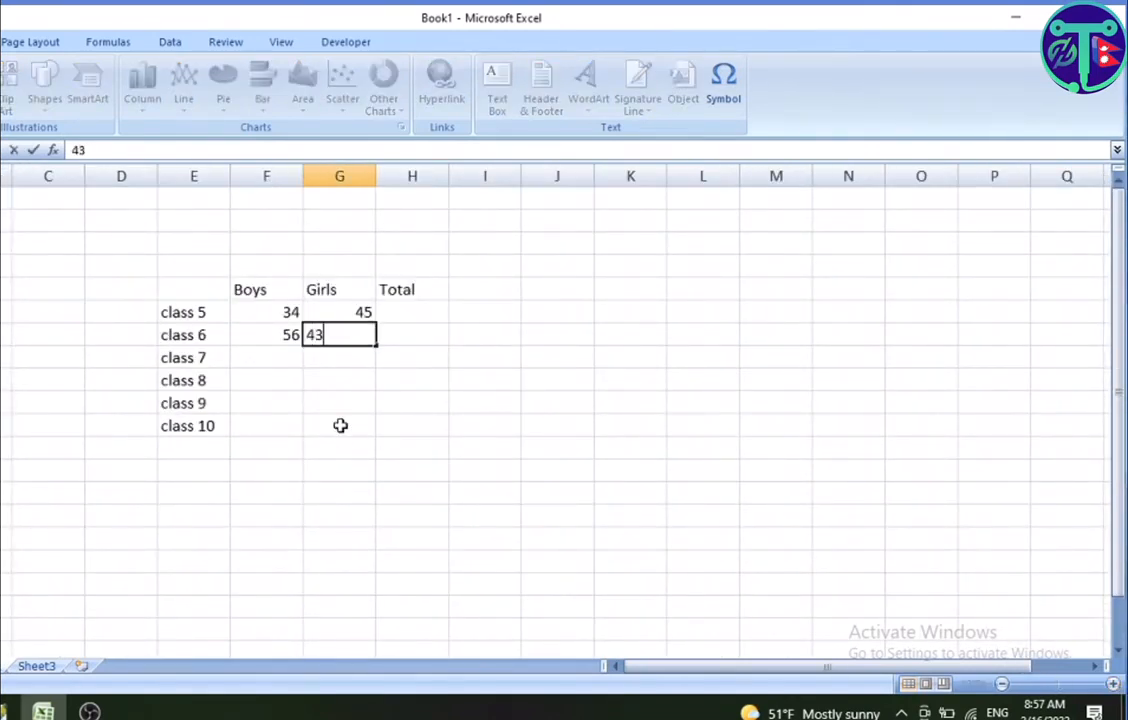
key("Return")
Fill in class 7 with 67 boys and 43 girls, and class 8 with 54 boys and 67 girls.
type("67")
key("Tab")
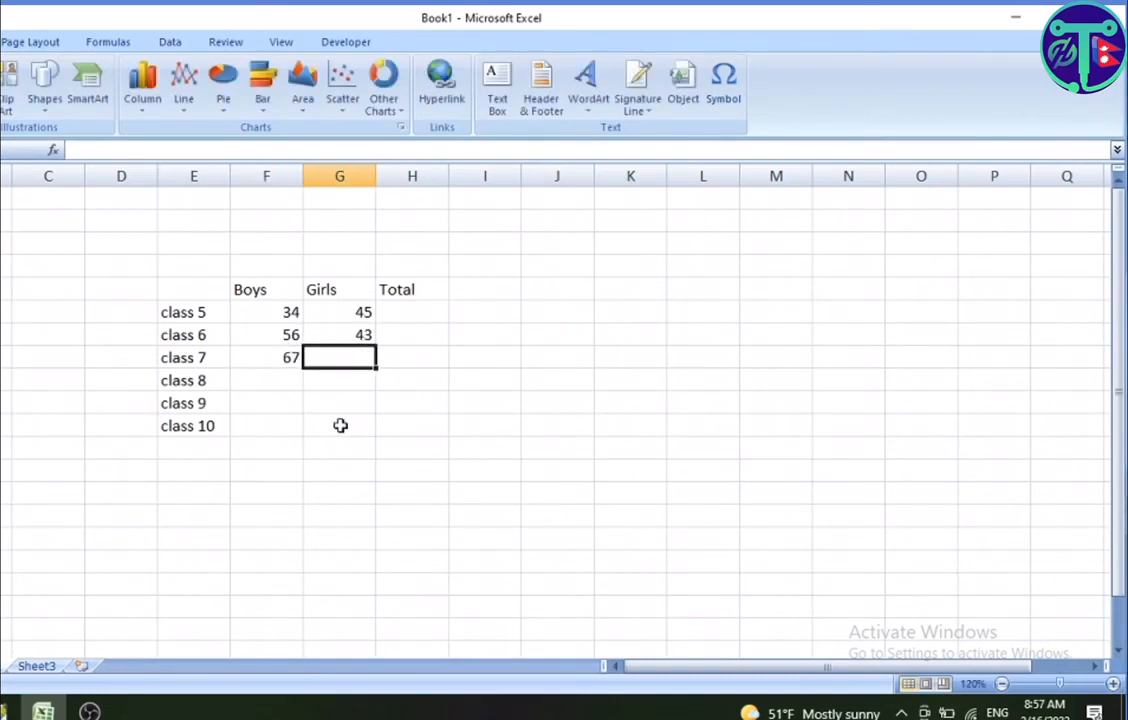
type("43")
key("Return")
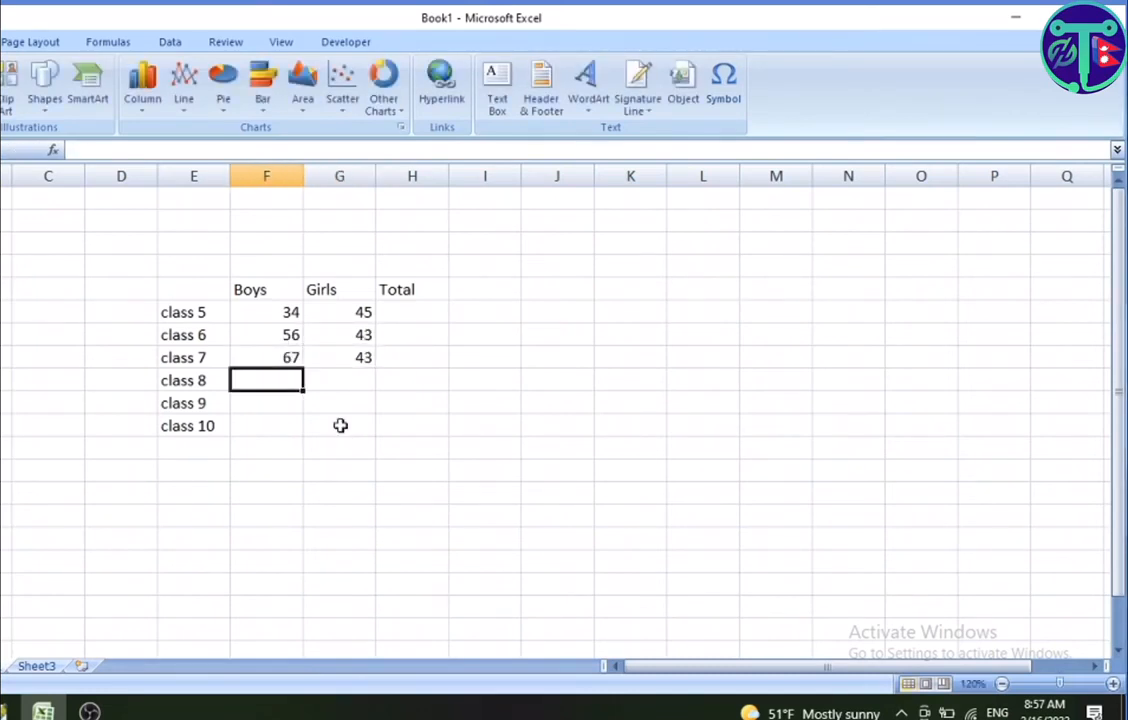
type("54")
key("Tab")
type("67")
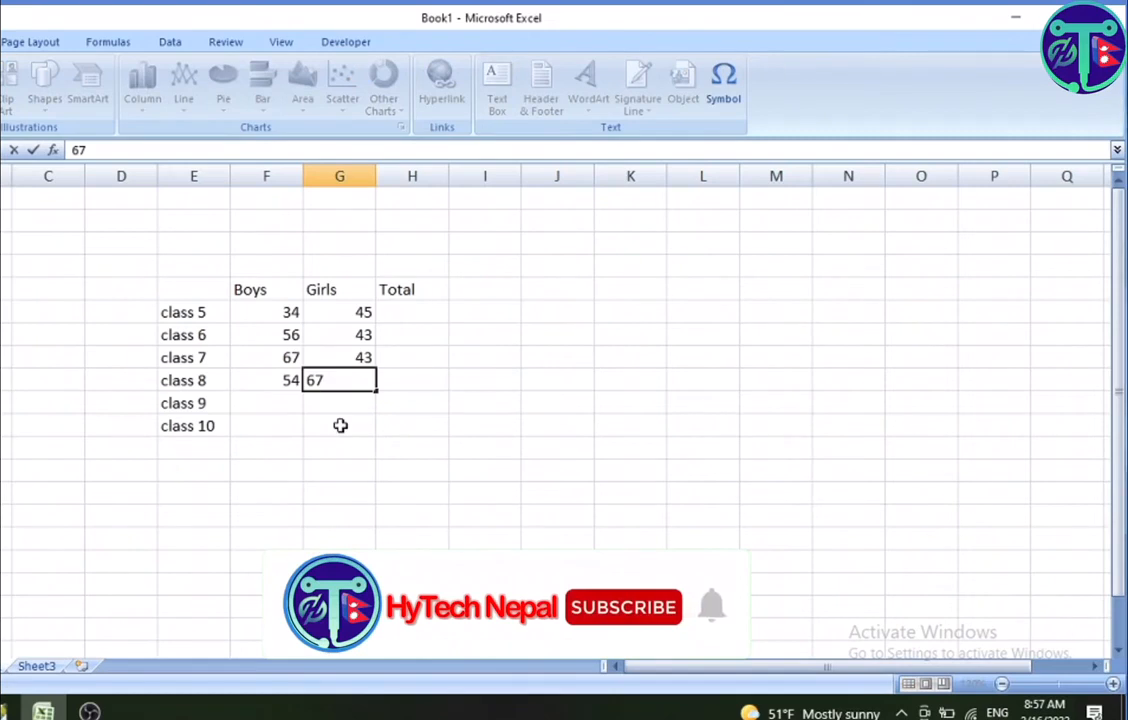
key("Return")
Fill in class 9 with 32 boys and 56 girls, and class 10 with 76 boys and 45 girls.
type("32")
key("Tab")
type("56")
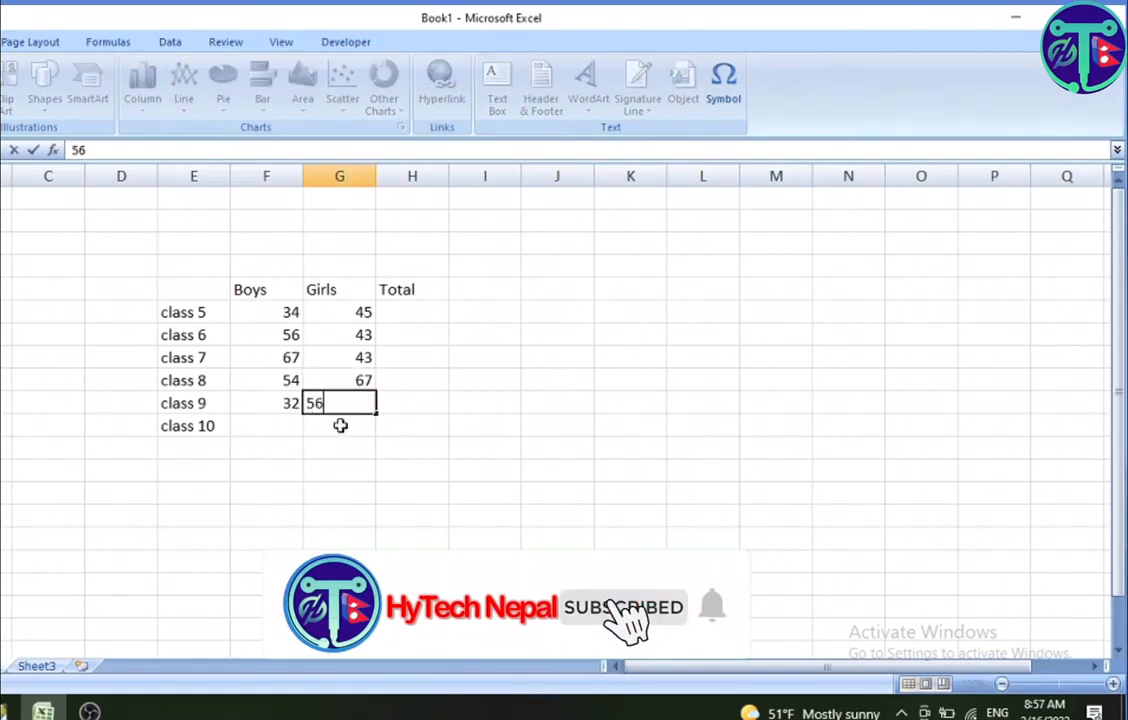
key("Return")
type("76")
key("Tab")
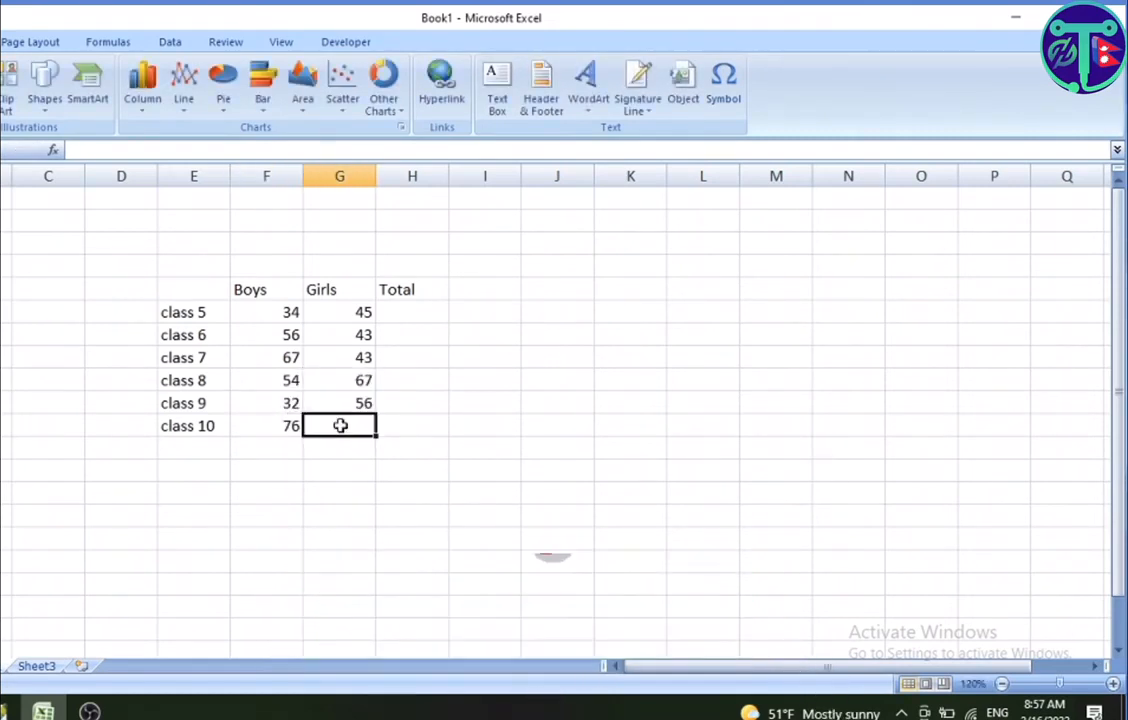
type("45")
left_click(436, 445)
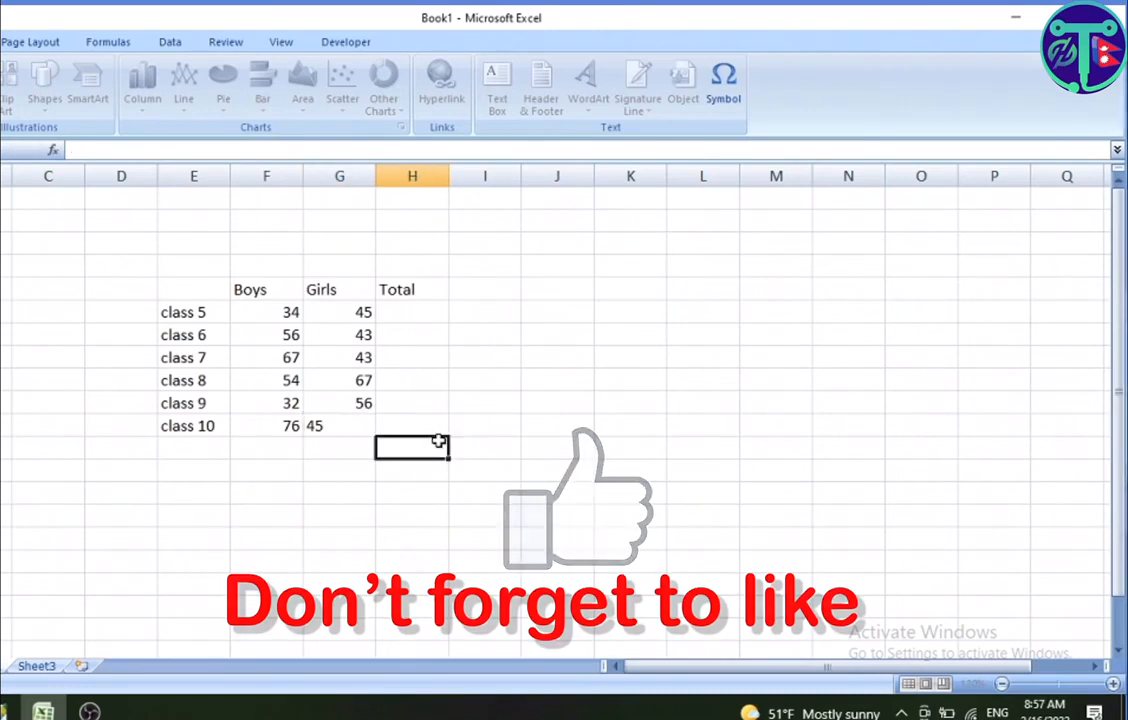
Calculate the class 5 total in cell H6 with the formula =SUM(F6,G6).
left_click(401, 314)
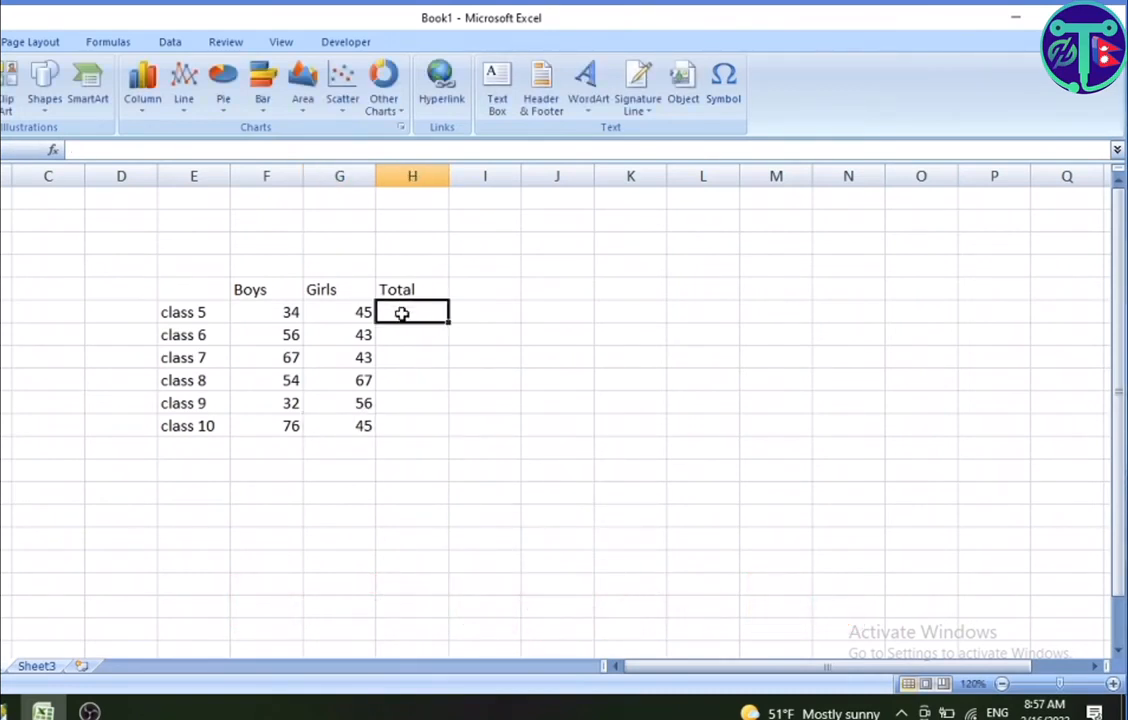
type("=sum")
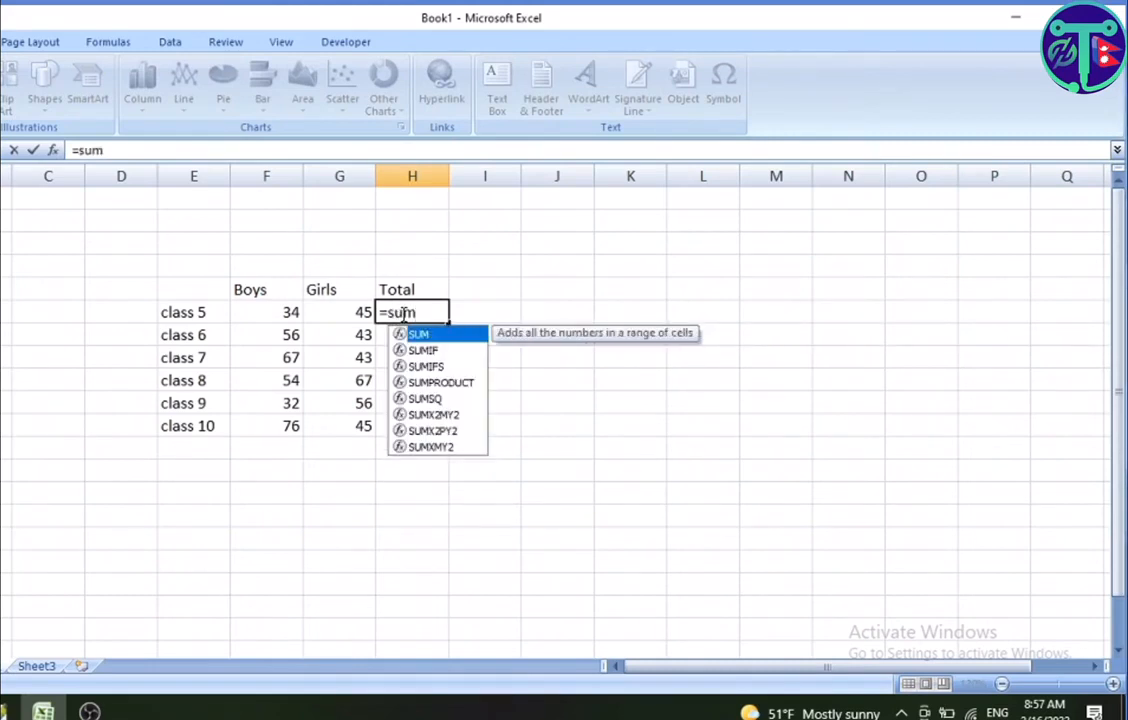
type("(")
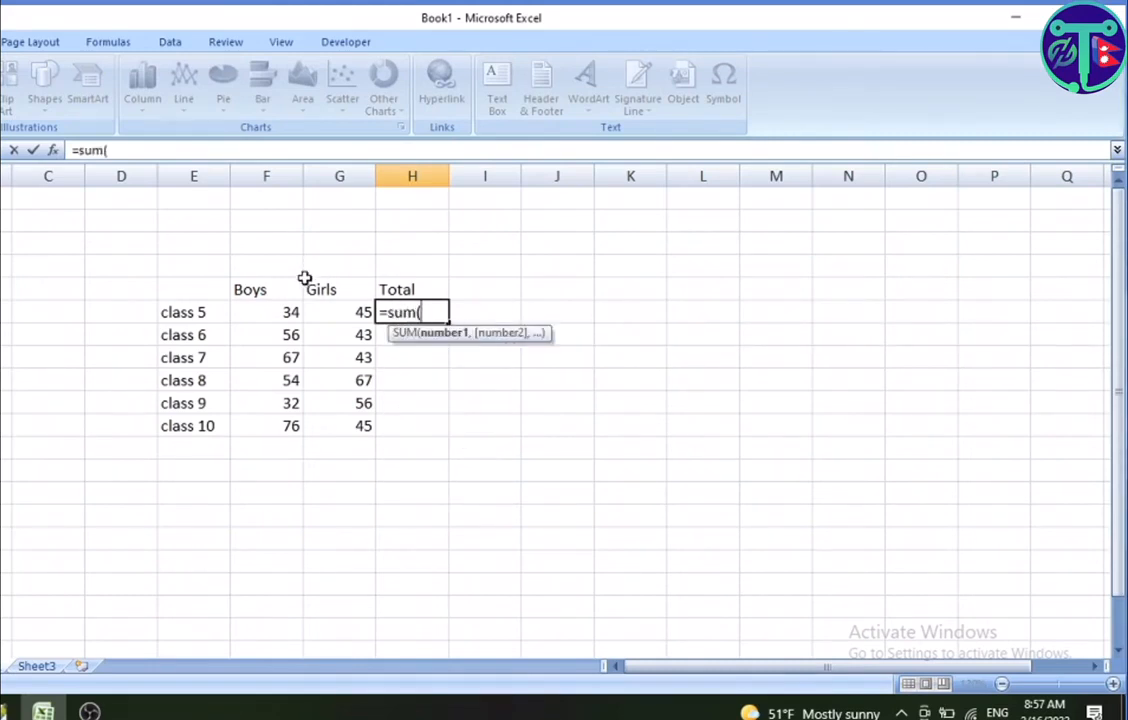
left_click(280, 316)
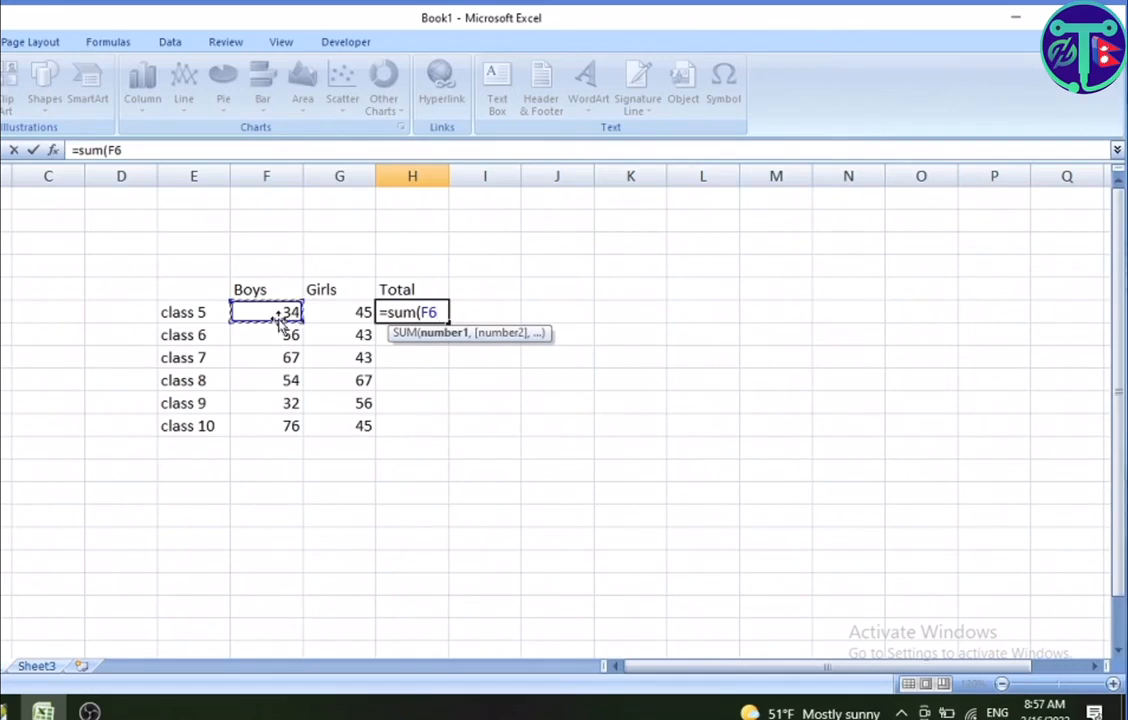
type(",")
left_click(340, 314)
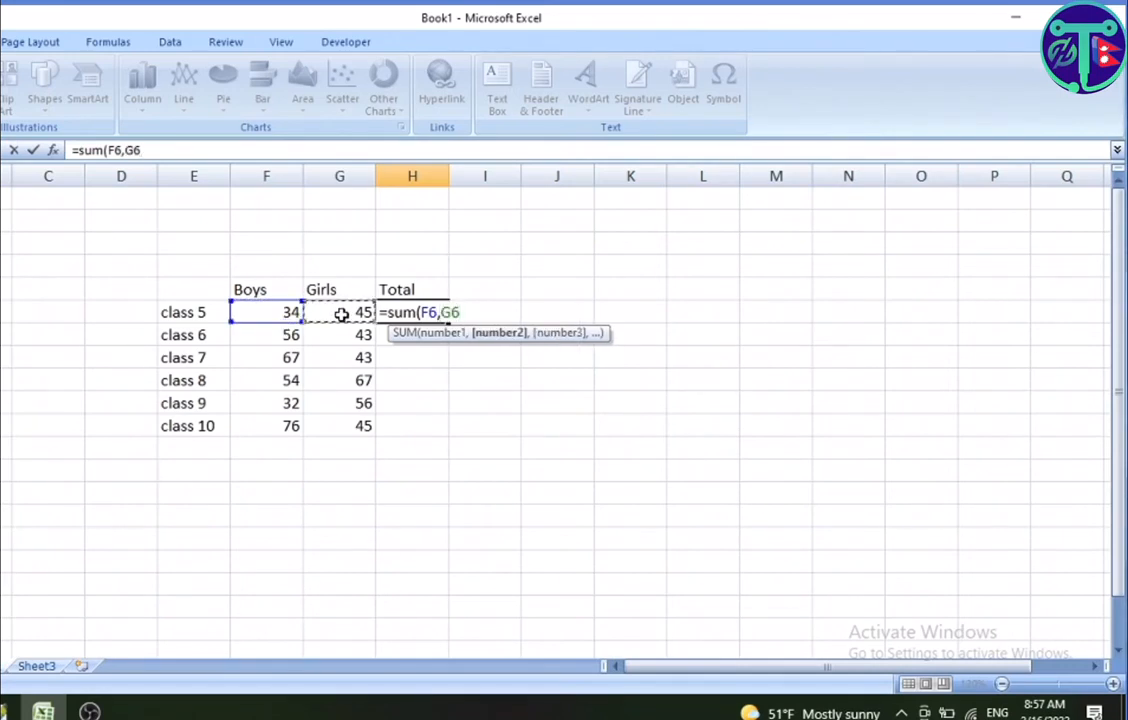
type(")")
key("Return")
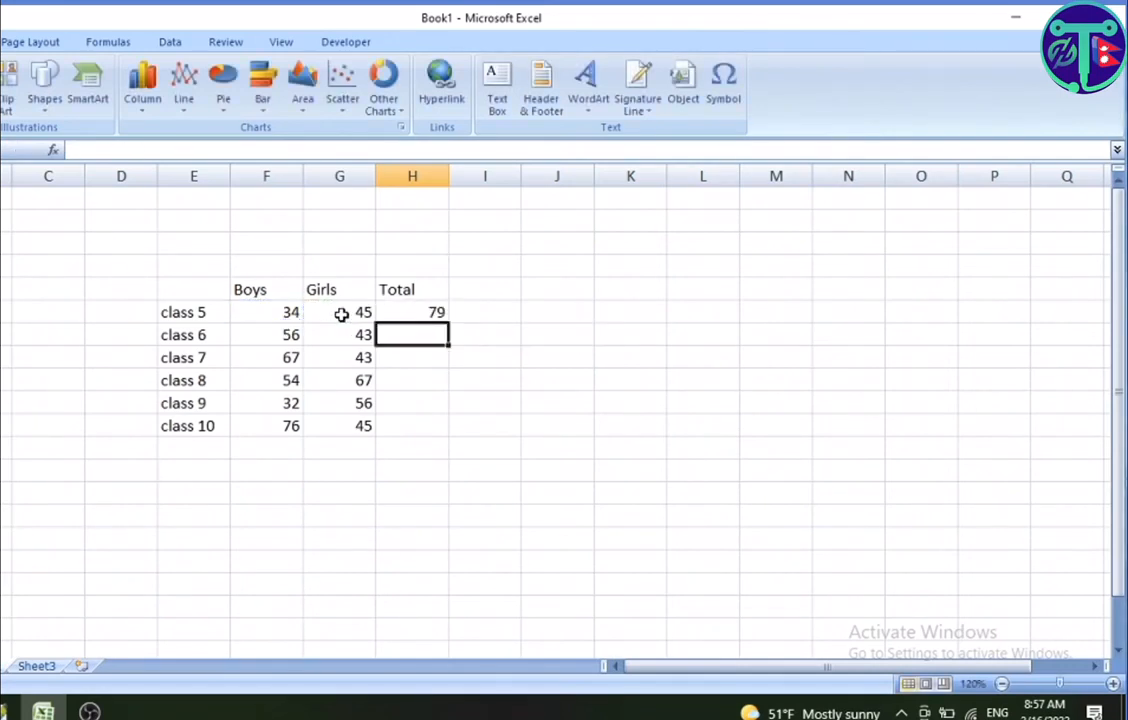
Copy the class 5 total formula down the Total column through class 10.
left_click(412, 314)
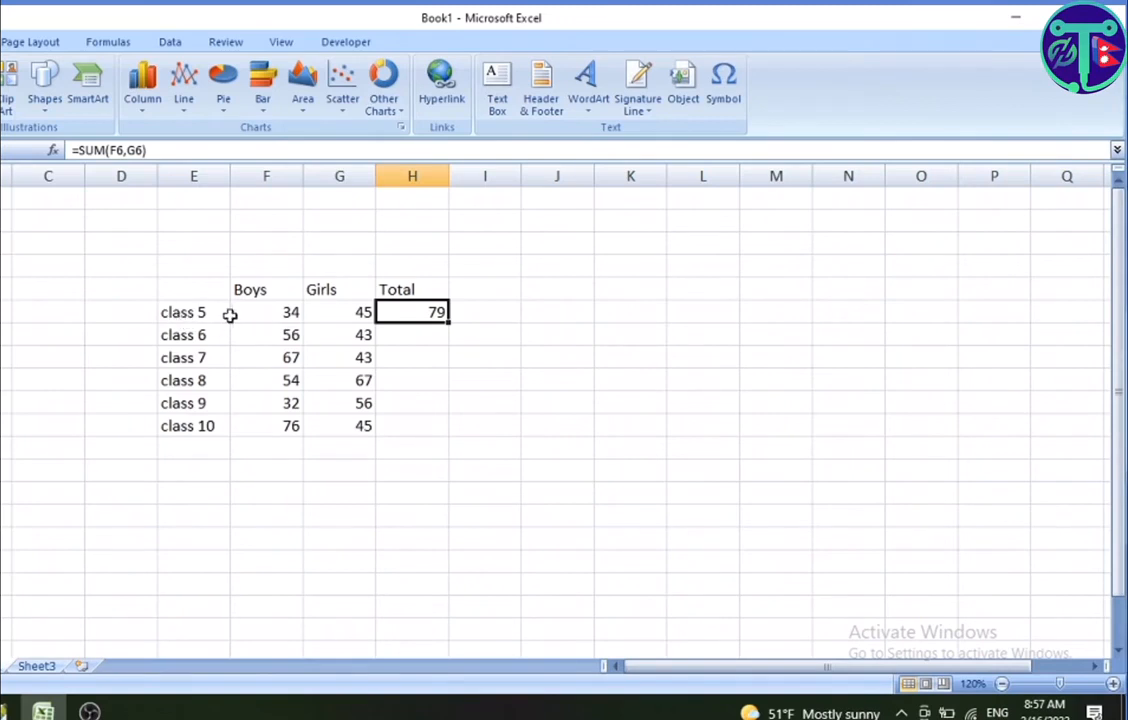
left_click_drag(450, 322, 452, 442)
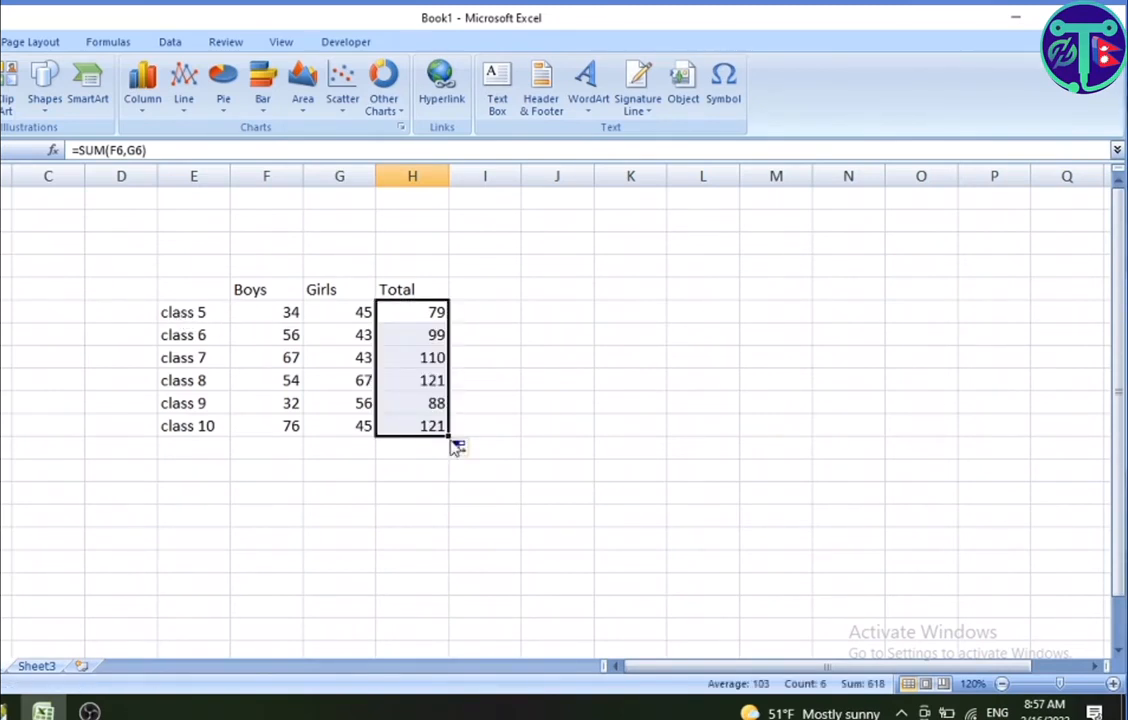
left_click(642, 381)
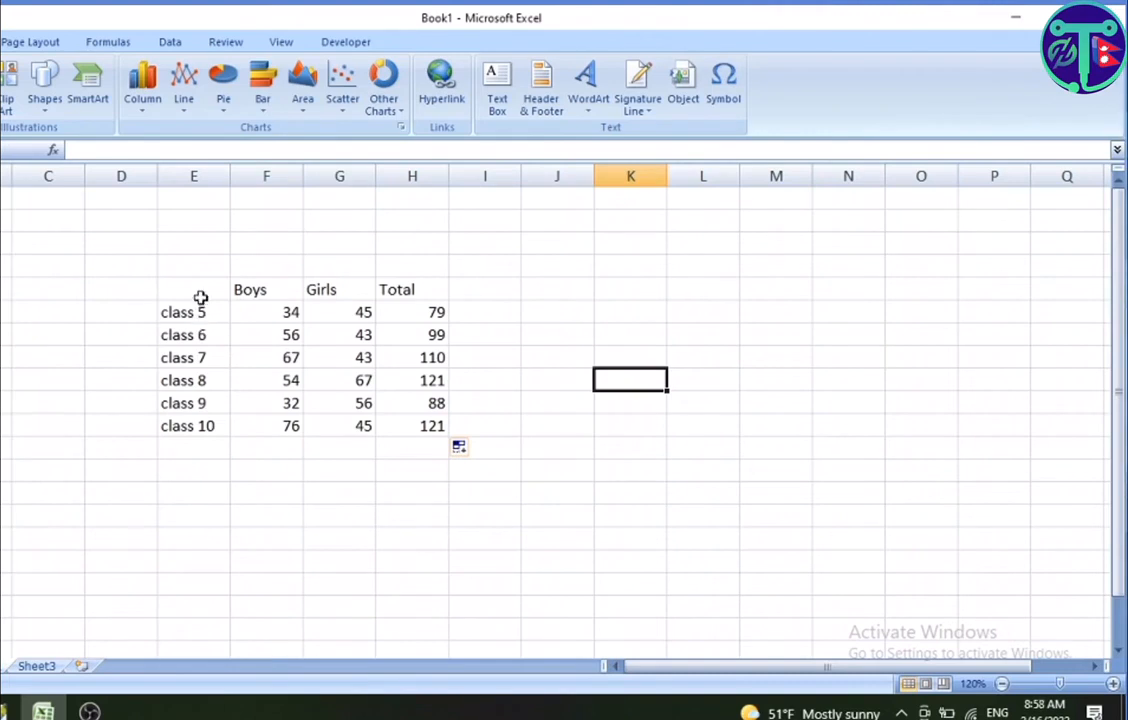
Insert a 2-D clustered column chart from the whole table E5:H11 and place it beside the table, spanning columns J to P.
left_click_drag(195, 289, 432, 425)
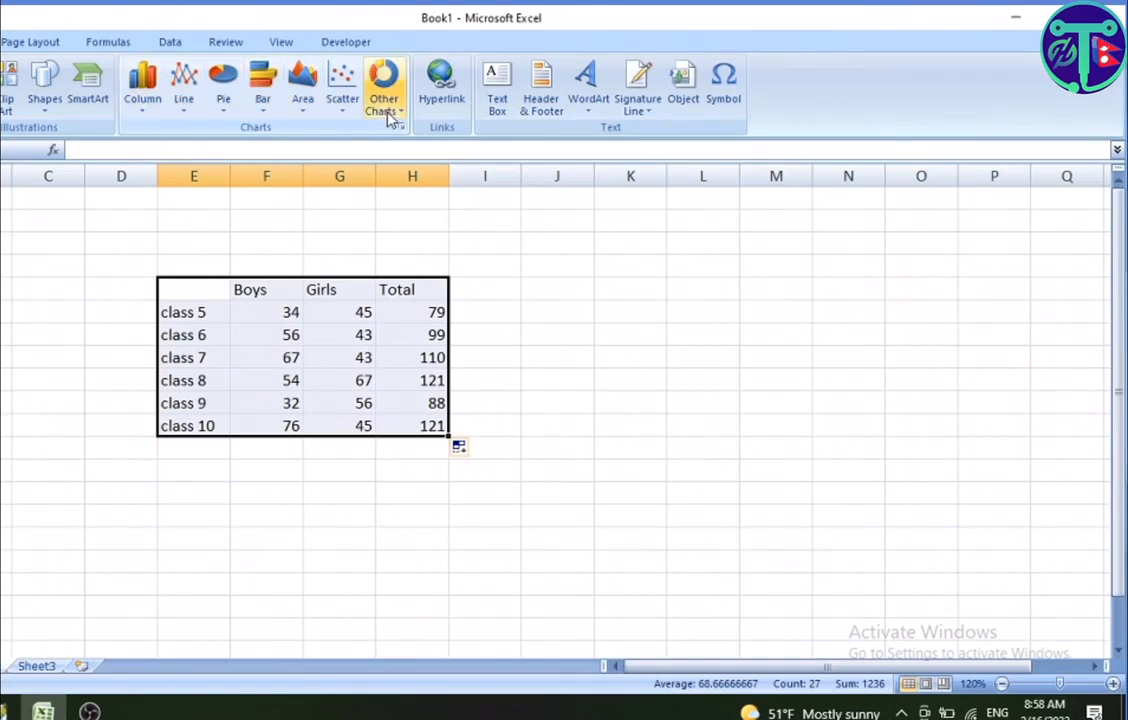
left_click(142, 110)
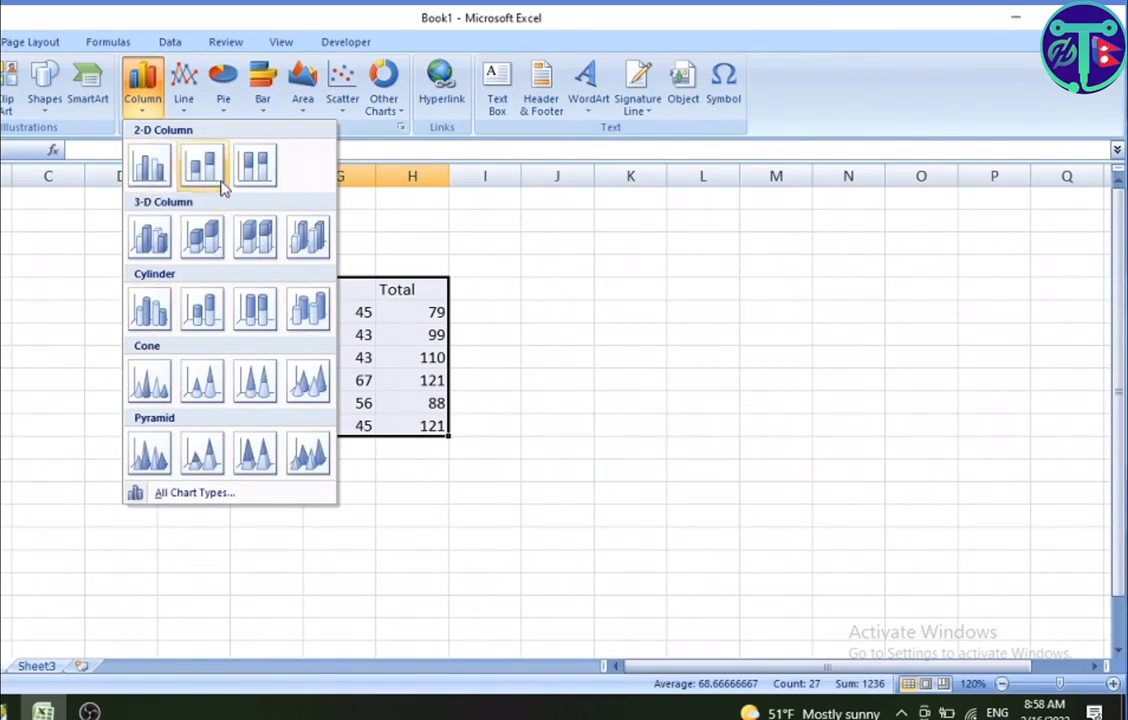
left_click(152, 168)
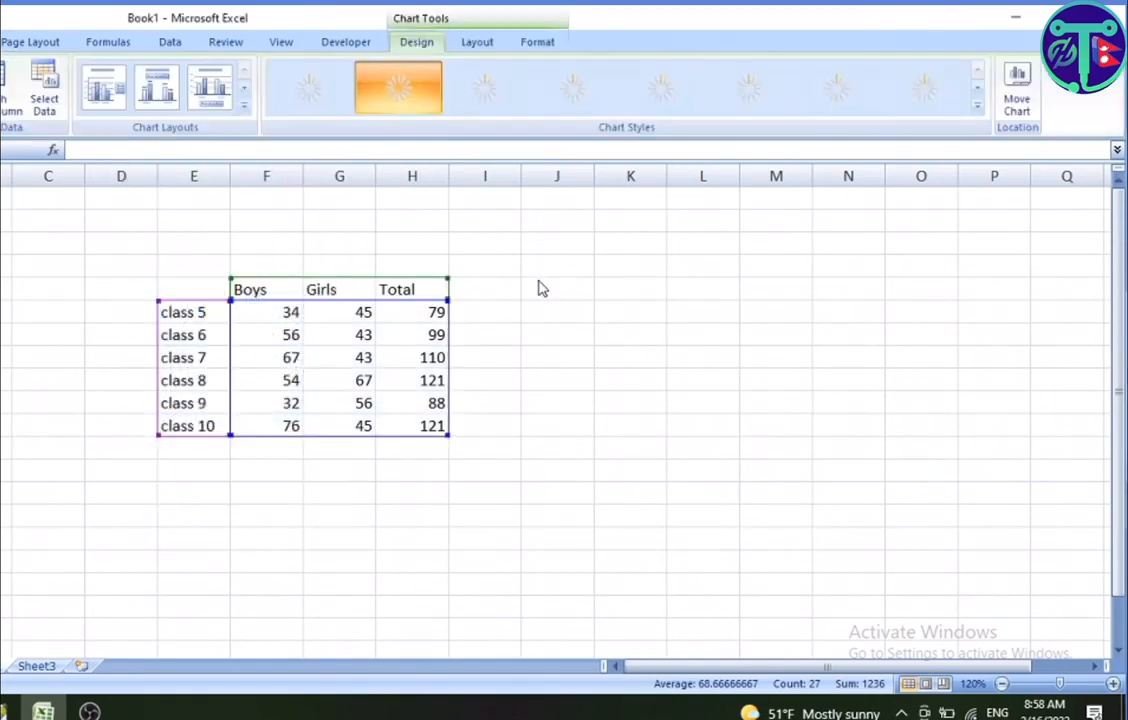
left_click_drag(632, 267, 921, 244)
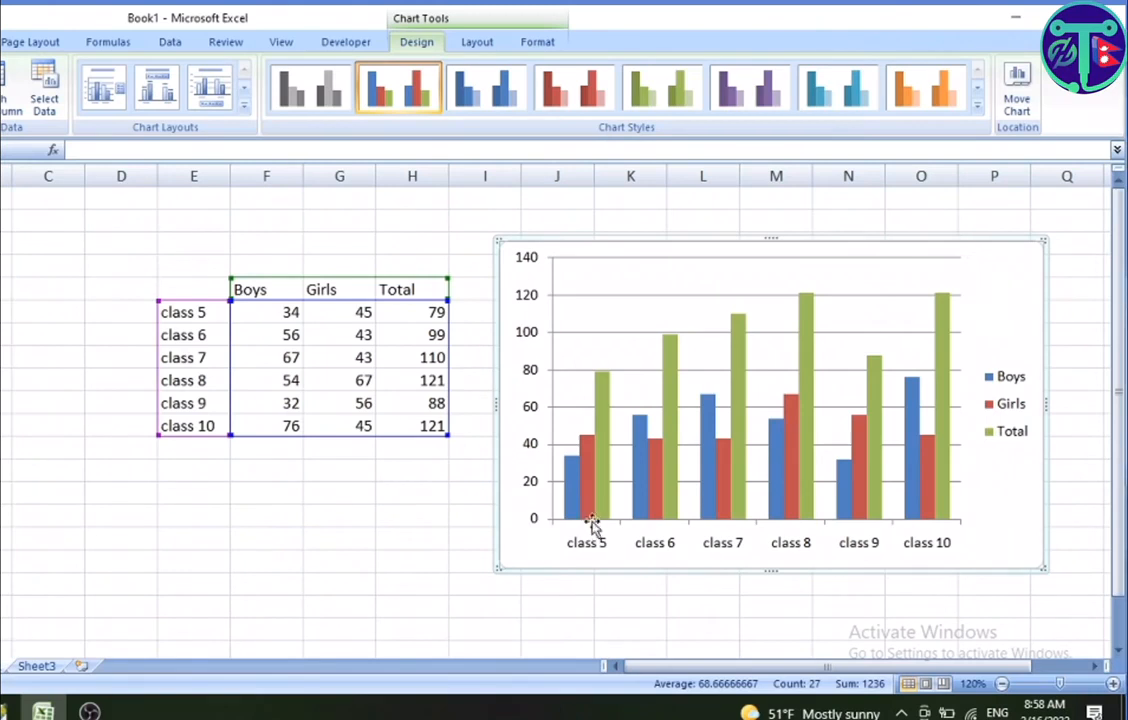
Examine the chart's columns for classes 5 and 6 and look through the chart layout and format options.
mouse_move(576, 507)
mouse_move(600, 490)
mouse_move(637, 492)
mouse_move(672, 476)
left_click(1, 42)
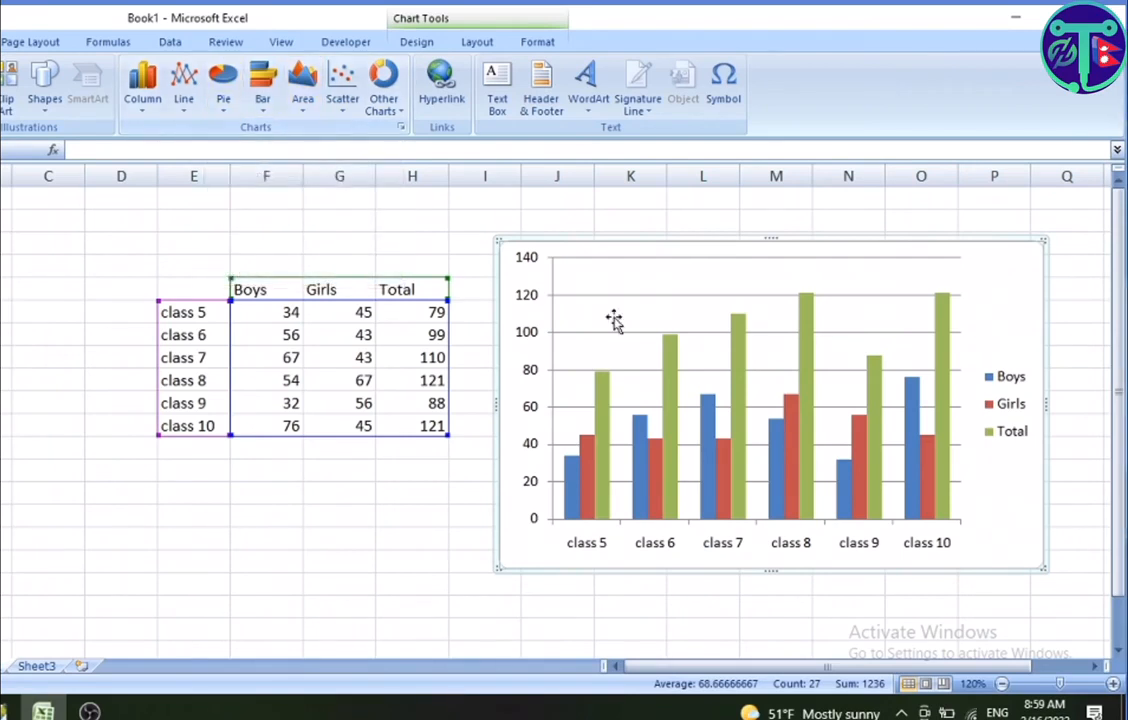
left_click(637, 267)
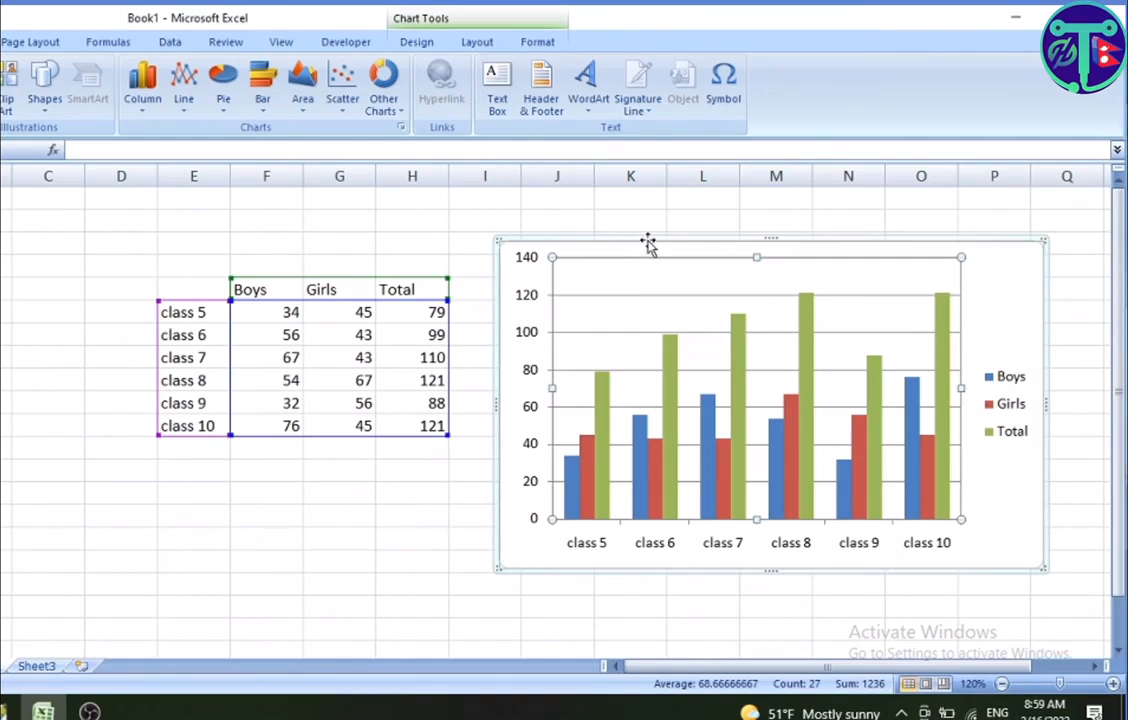
key("Escape")
left_click(420, 44)
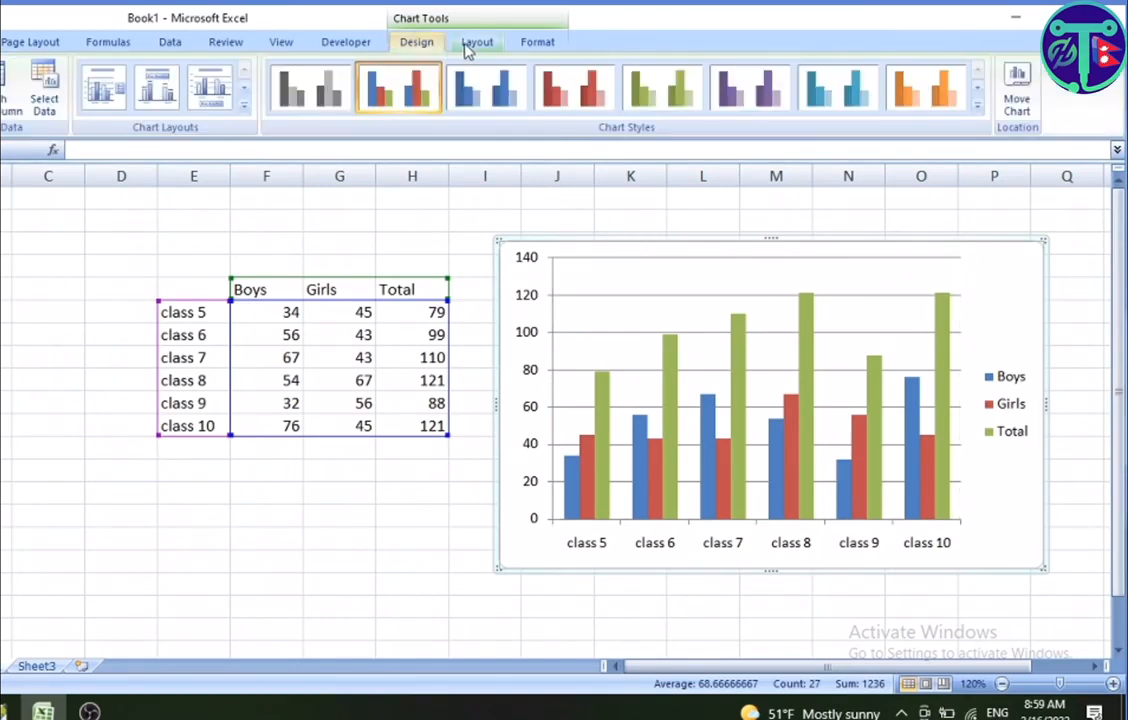
left_click(473, 50)
left_click(535, 44)
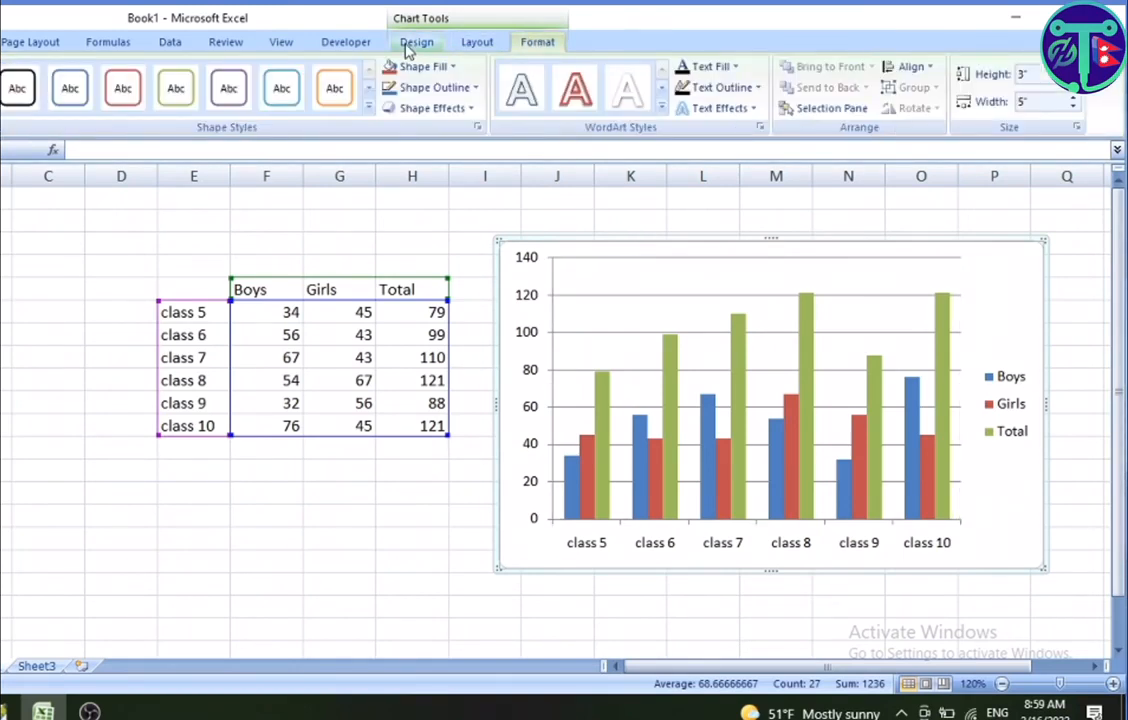
Apply the chart style with green bevelled columns on a black background.
left_click(408, 48)
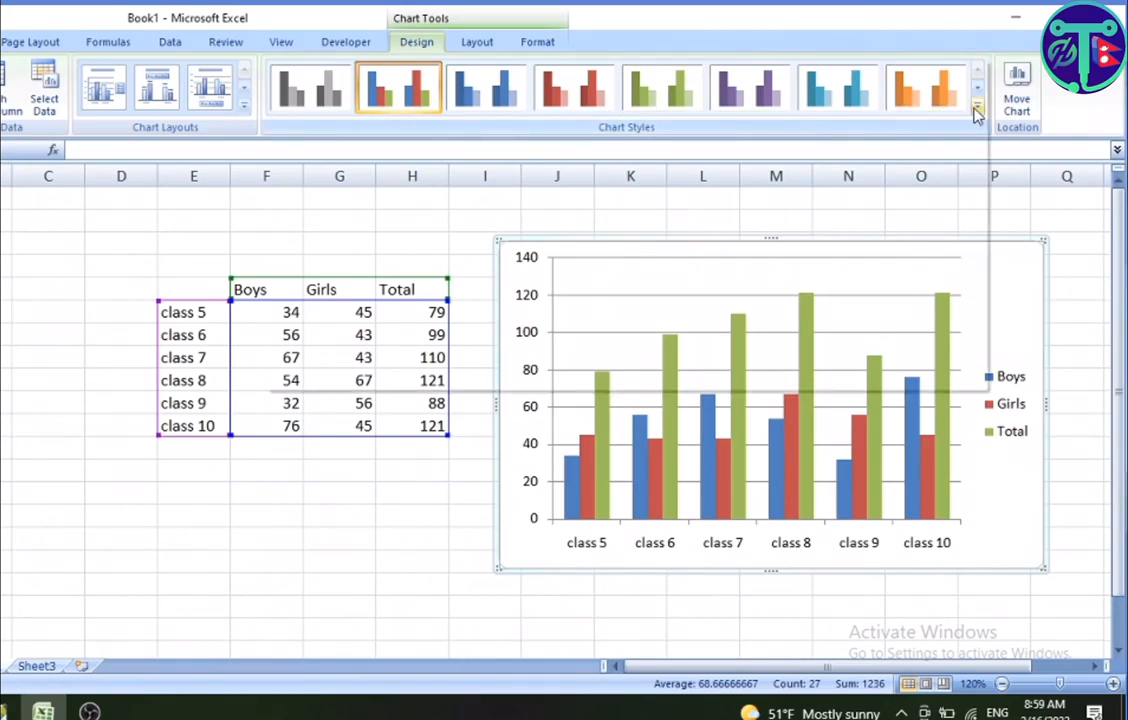
left_click(977, 104)
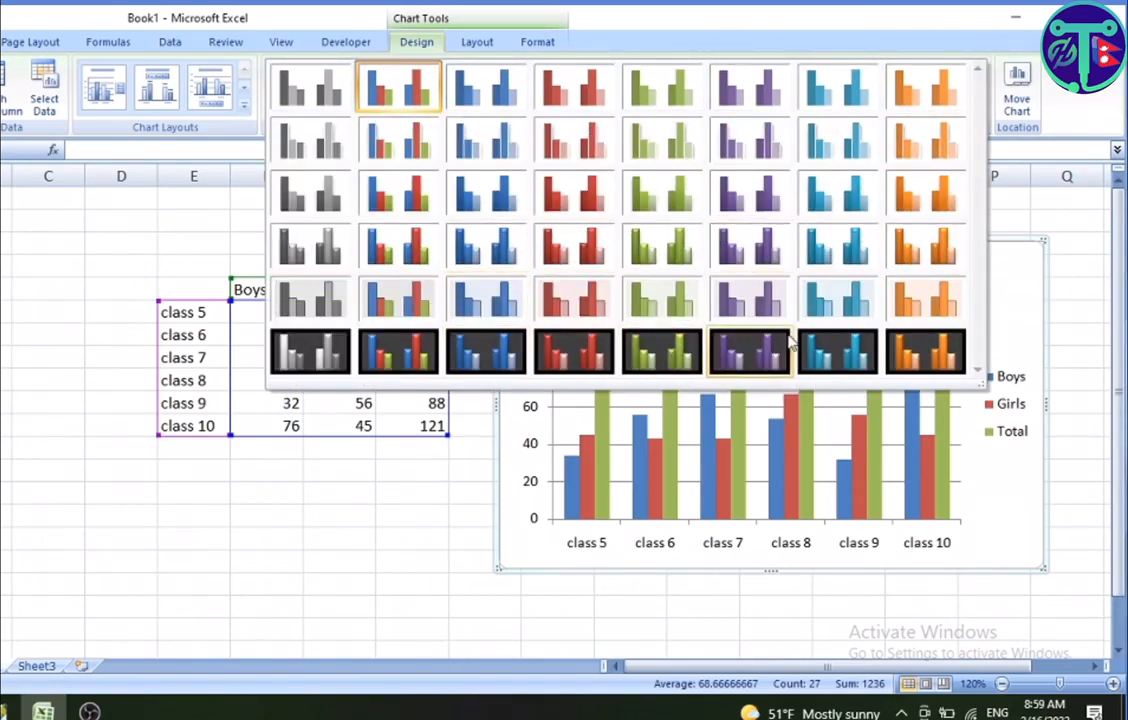
left_click(665, 350)
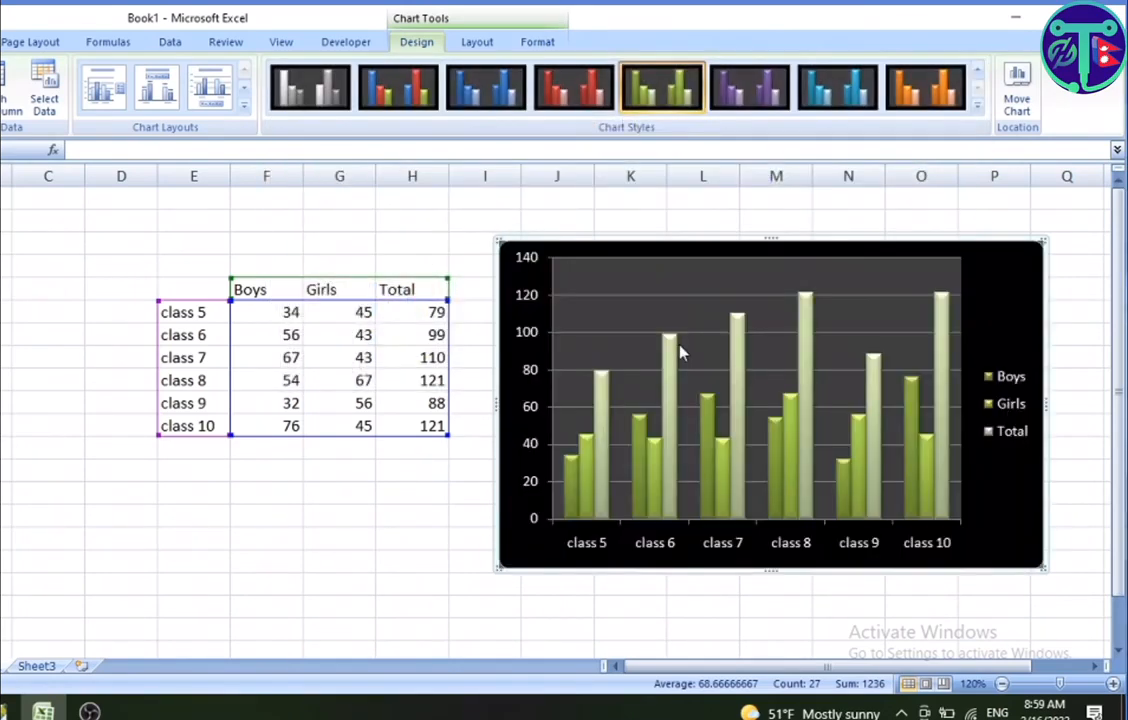
Apply the chart layout with axis titles, a legend and dense gridlines, and select each axis title in turn.
left_click(243, 104)
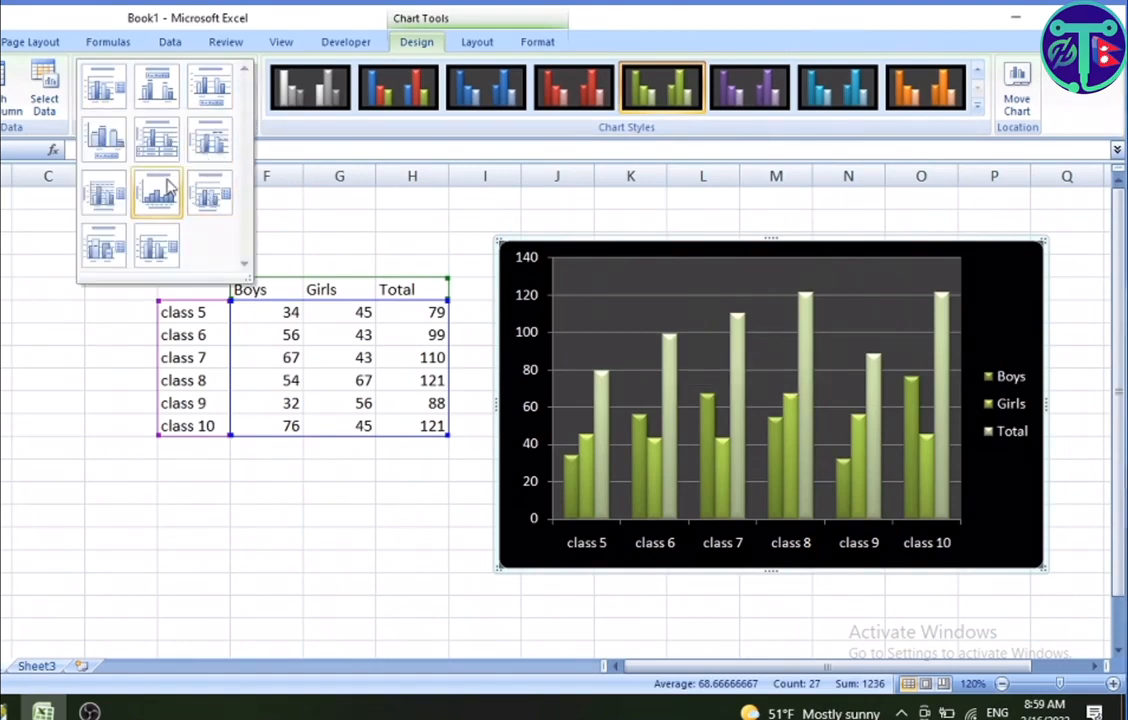
left_click(97, 208)
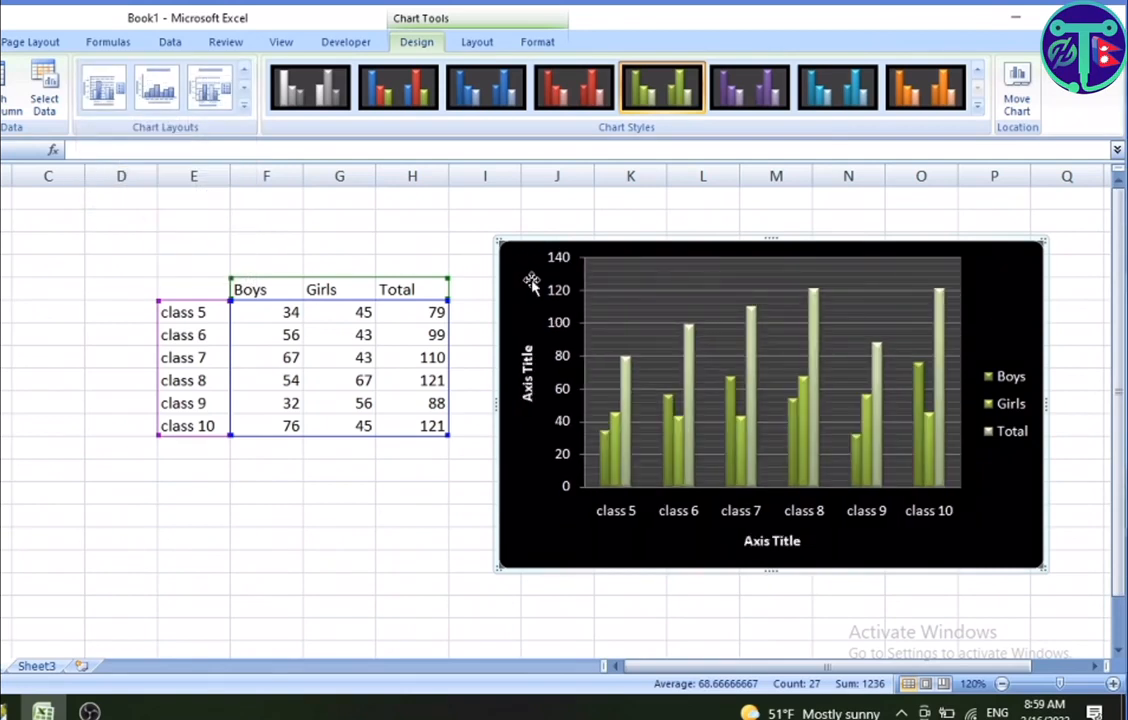
left_click(529, 388)
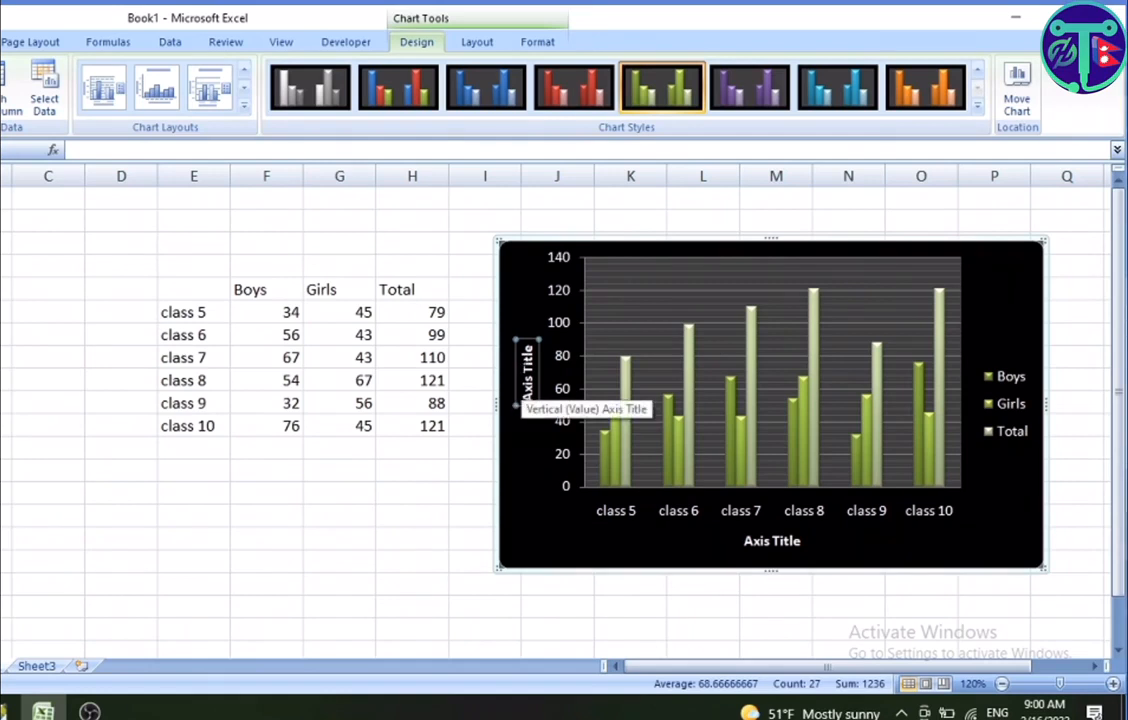
left_click(770, 538)
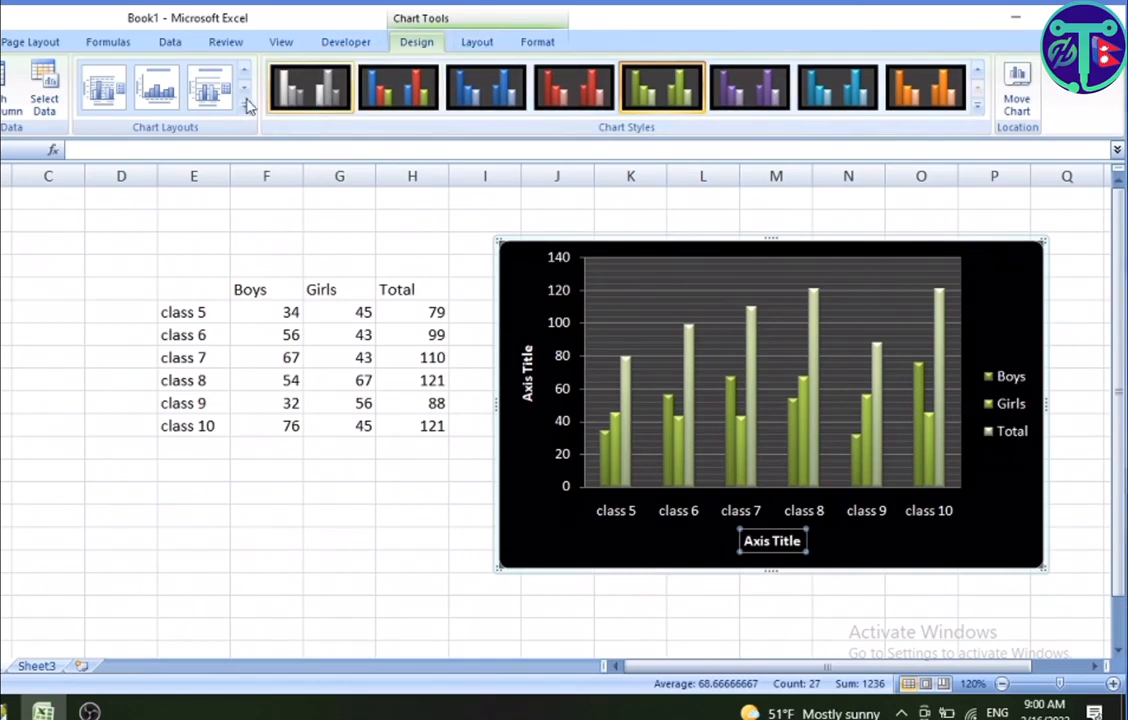
Apply the chart layout with a chart title, axis titles and adjoining columns, and change the chart title to Pragati Secondary School.
left_click(155, 88)
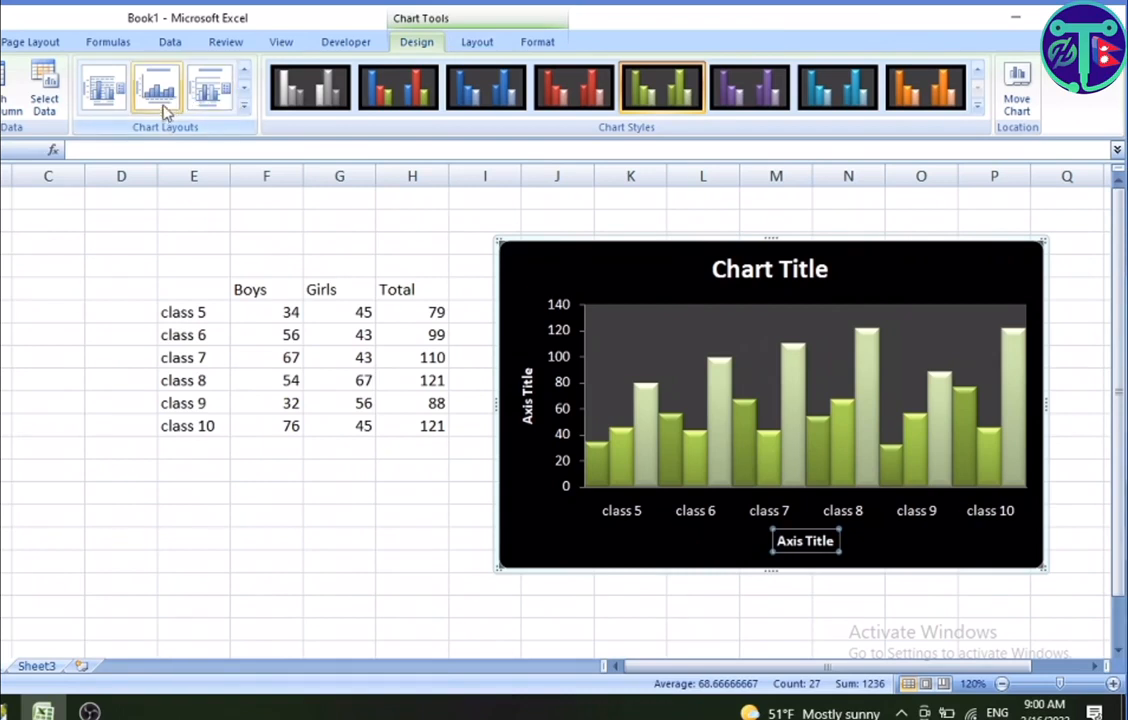
left_click(770, 265)
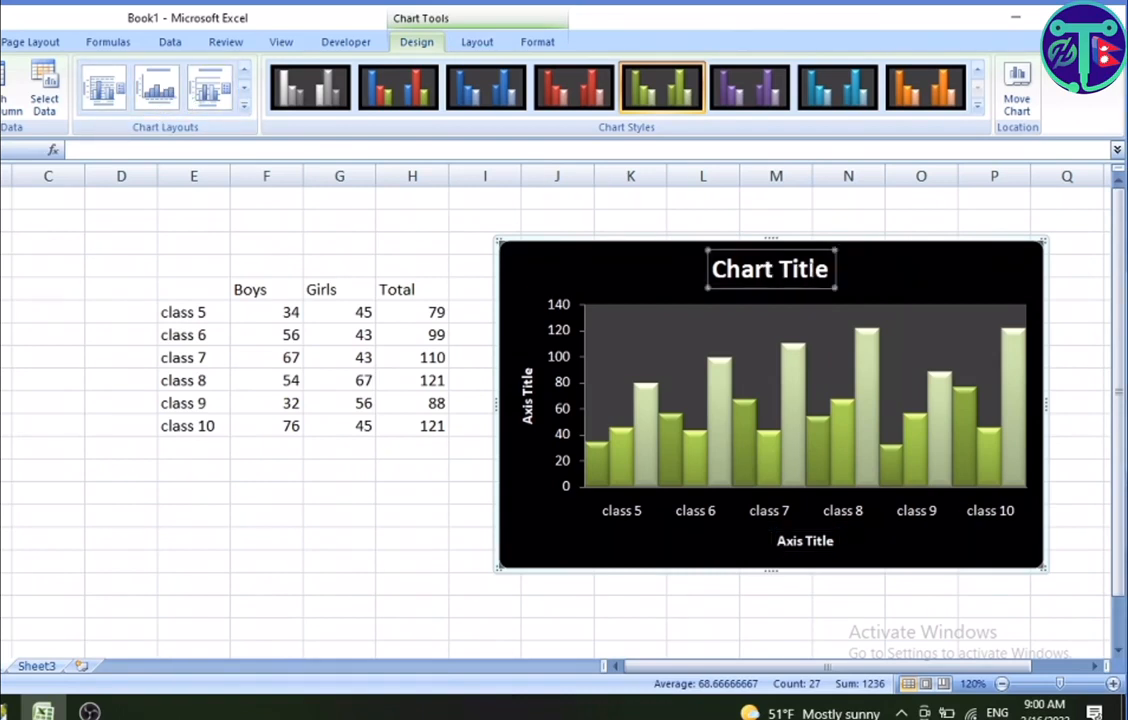
left_click_drag(829, 269, 660, 261)
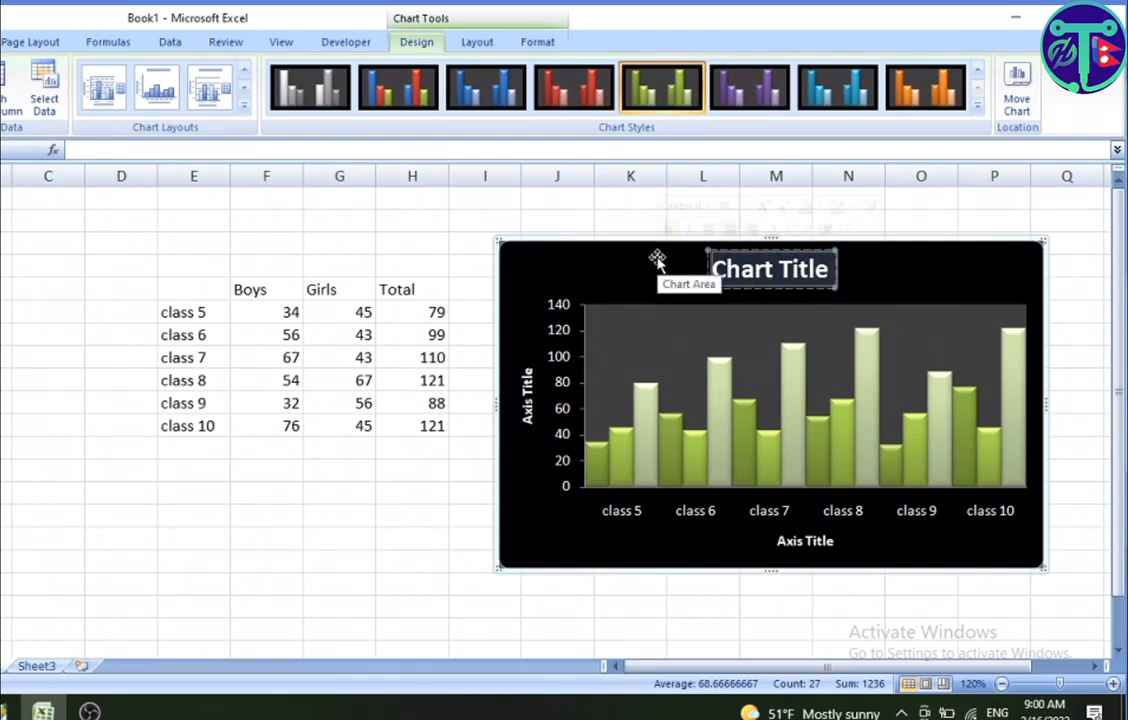
key("BackSpace")
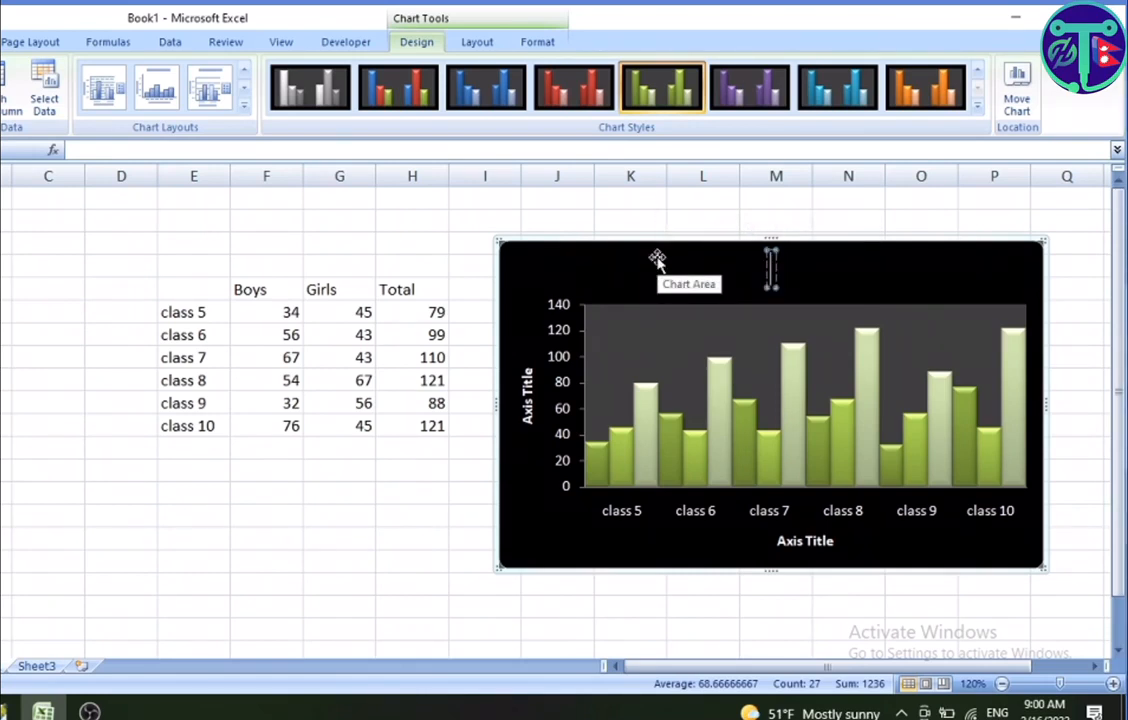
type("Pragati Seco")
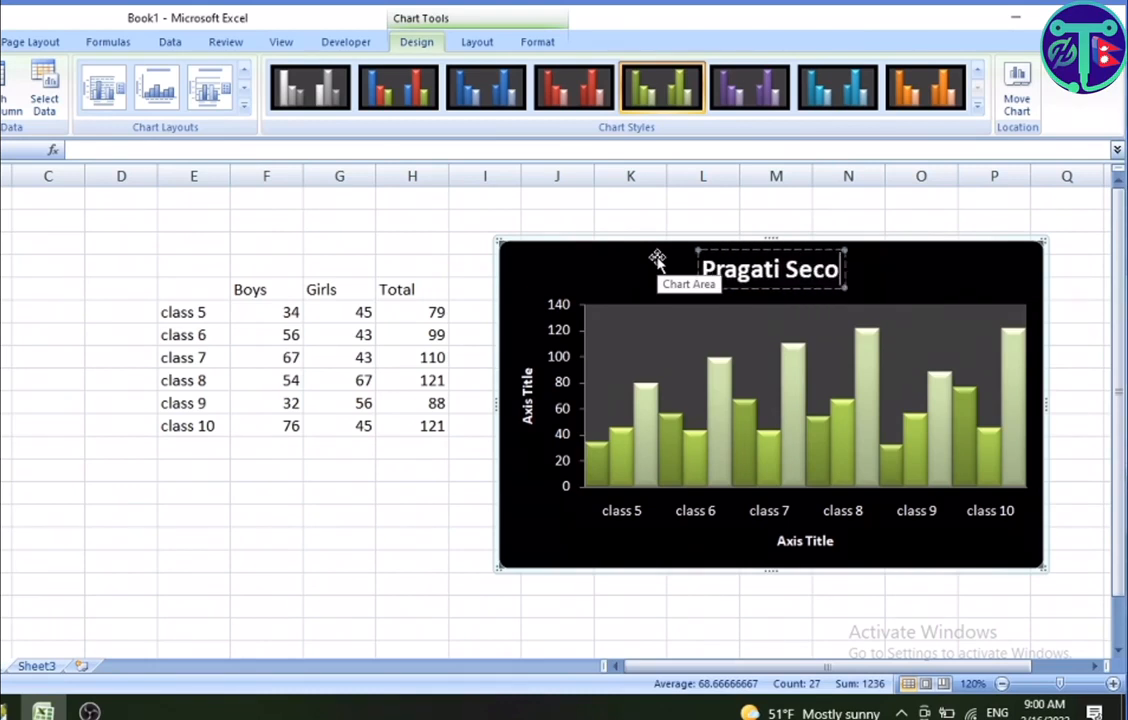
type("ndaru")
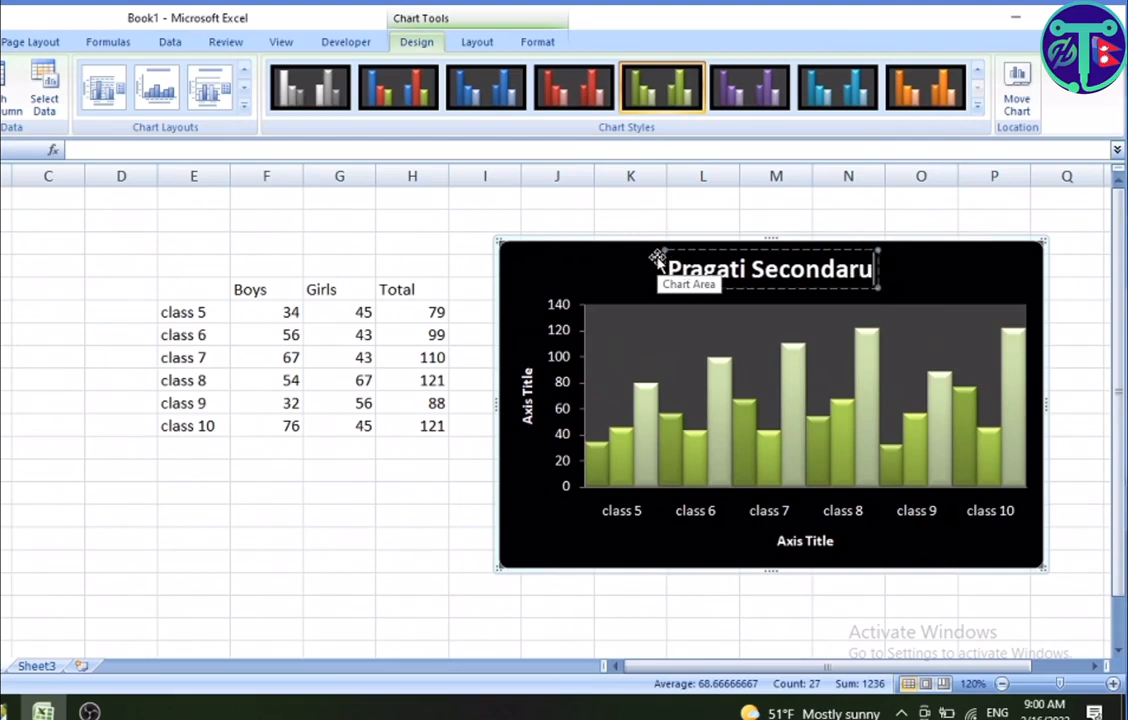
key("BackSpace")
type("y School")
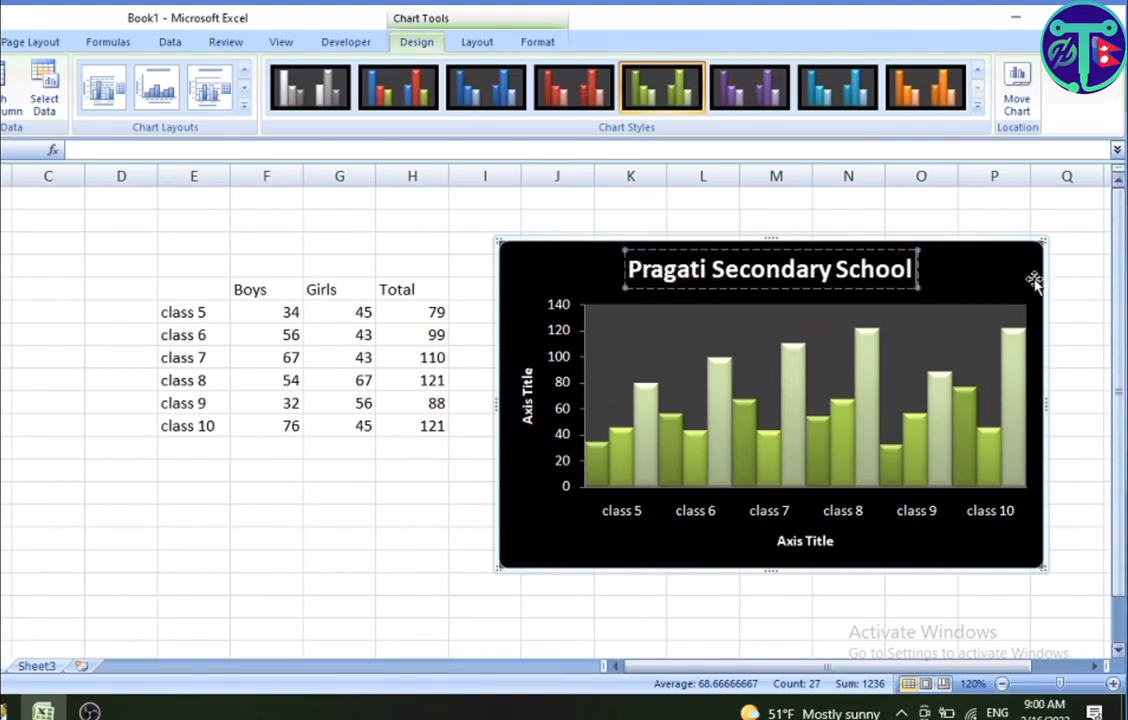
Add a second line reading Student data to the chart title, and deselect the chart.
key("Return")
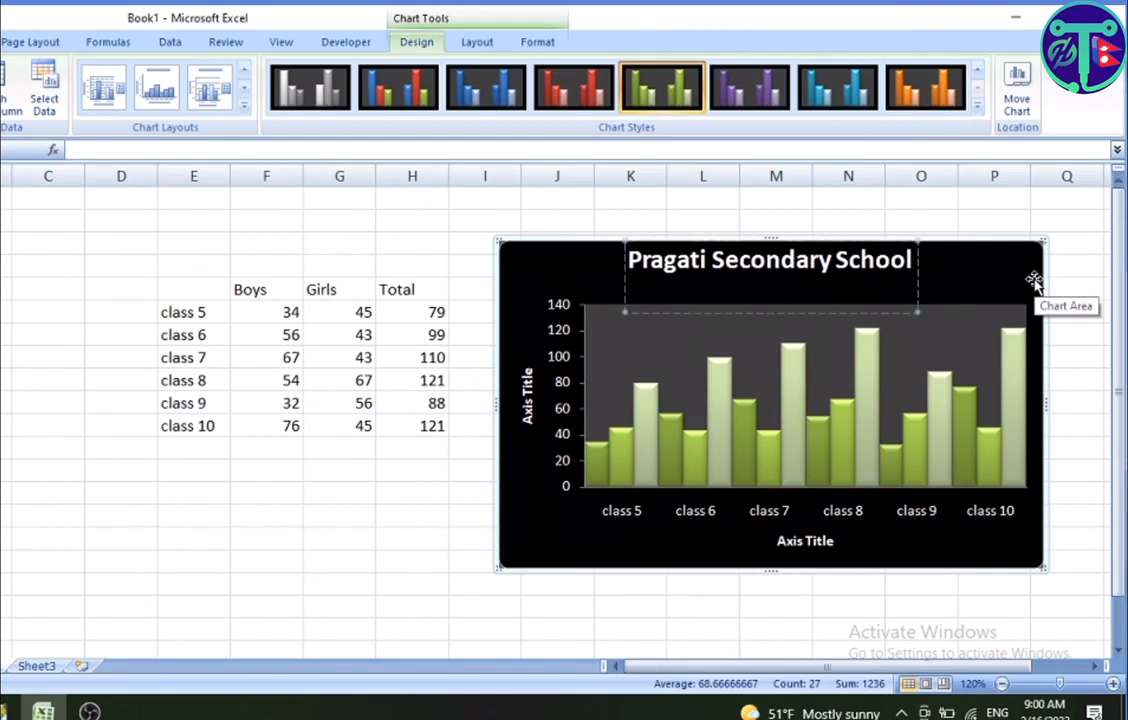
type("Student")
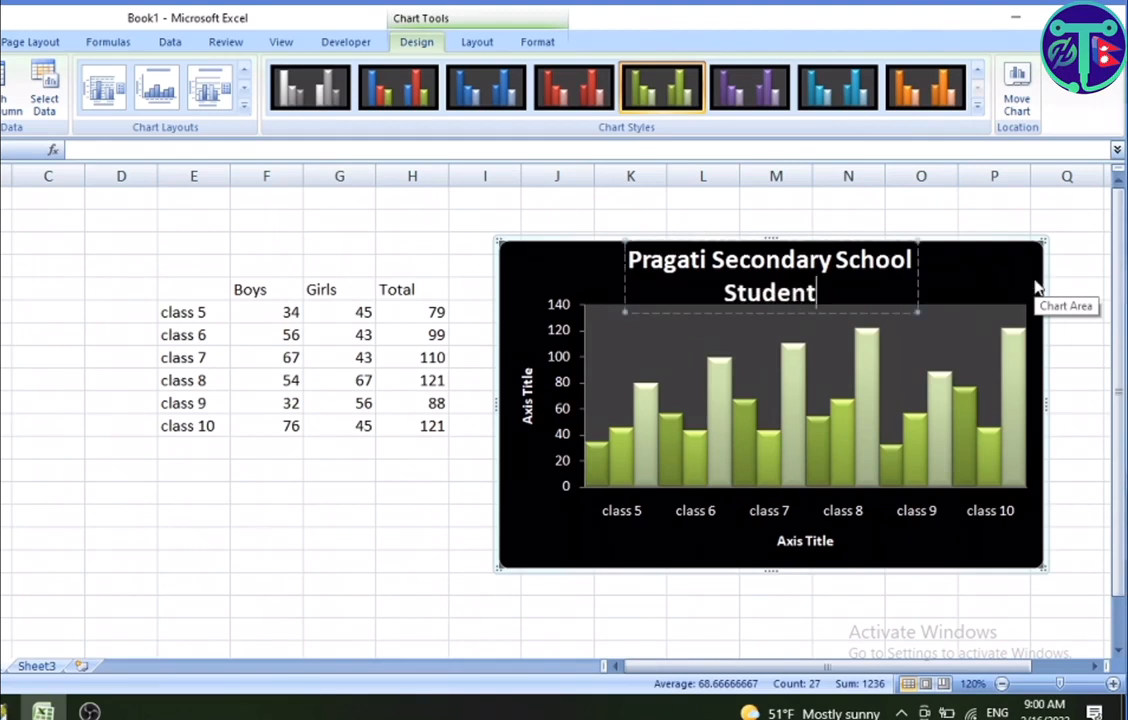
type(" data")
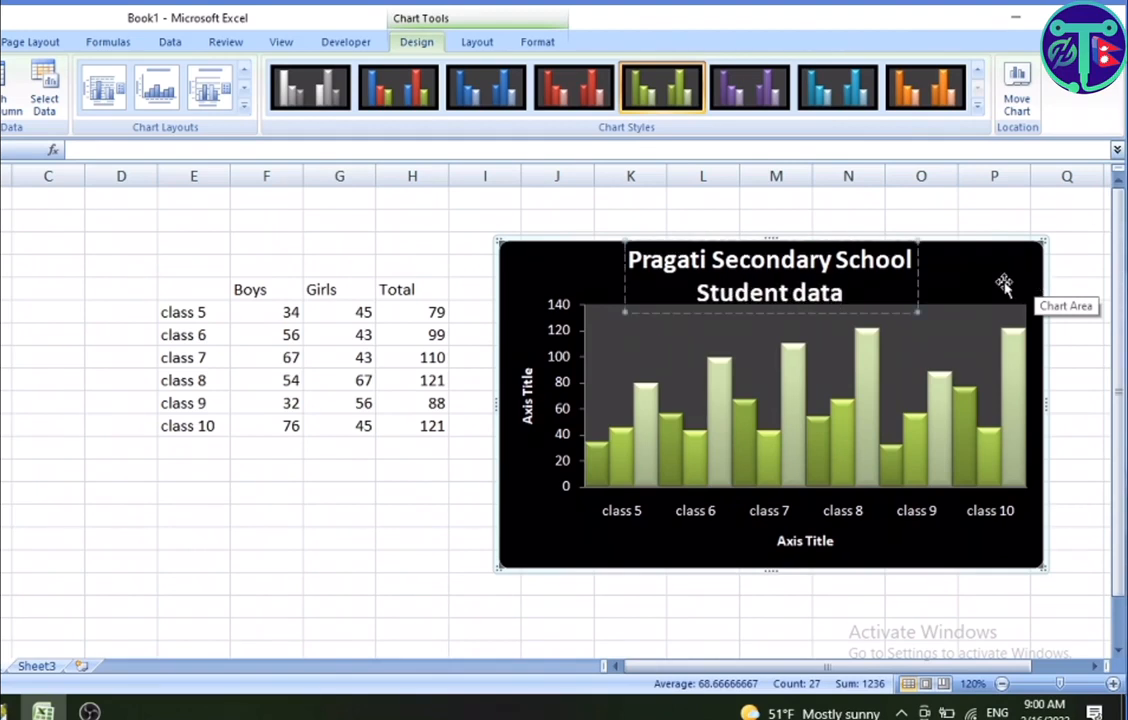
left_click(998, 297)
left_click(424, 209)
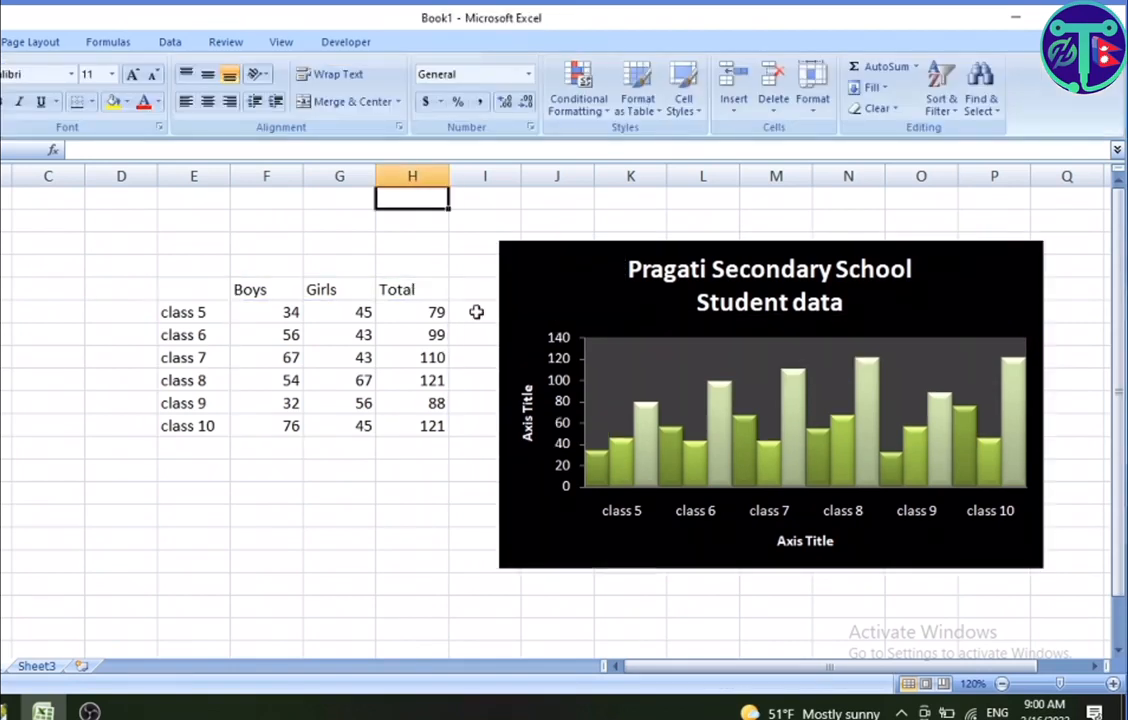